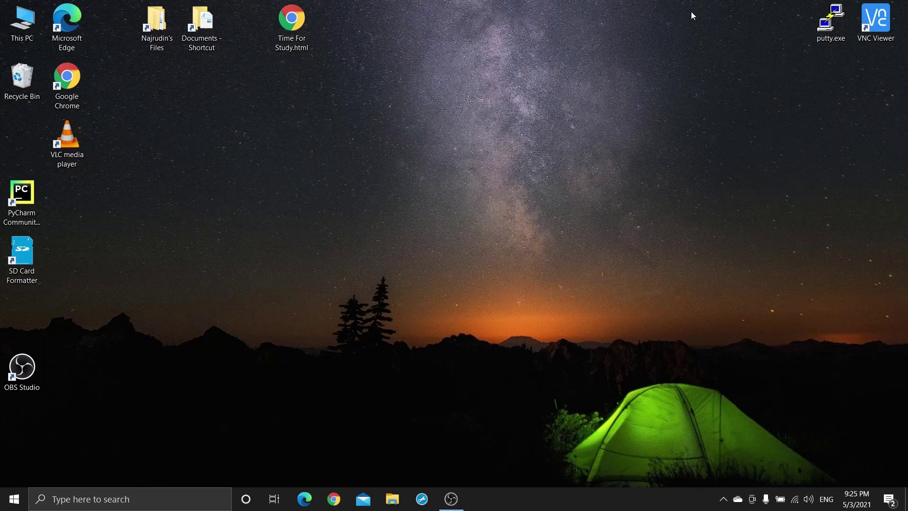
# Search Google for "worproject" in Google Chrome
pyautogui.click(334, 499)
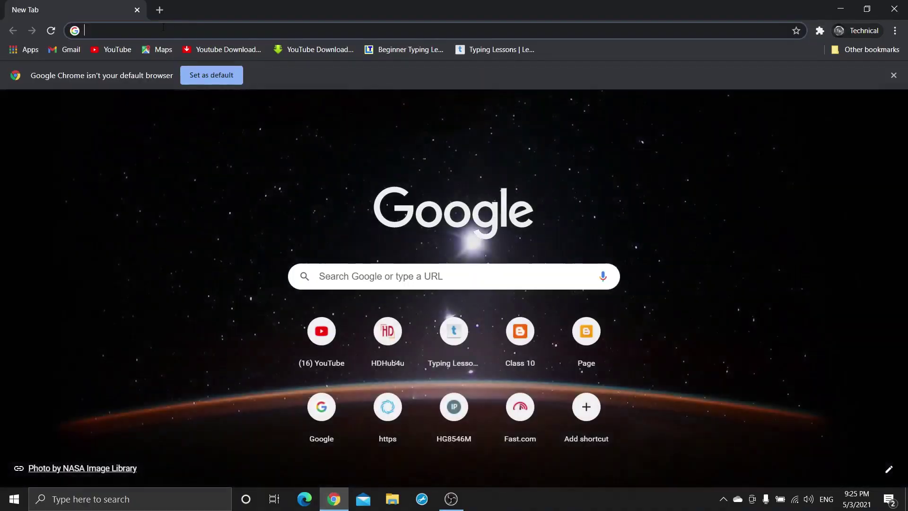
pyautogui.click(157, 31)
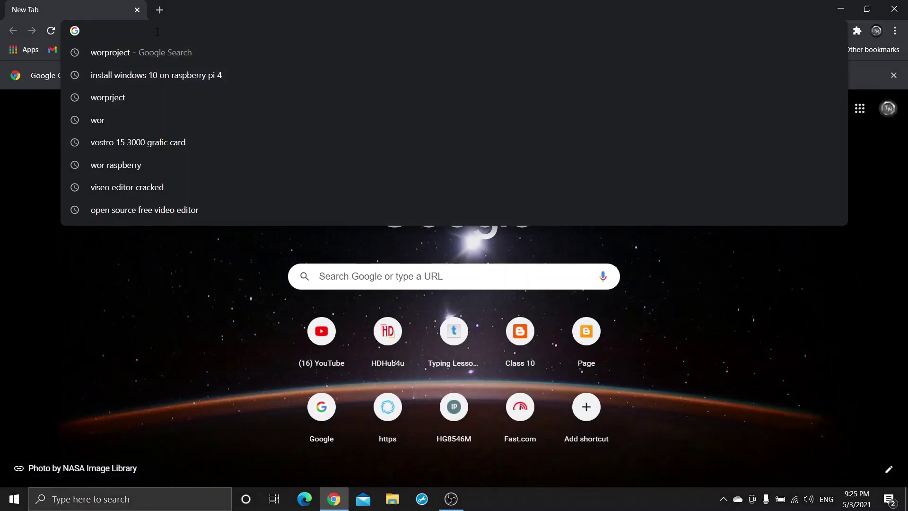
pyautogui.write('wor')
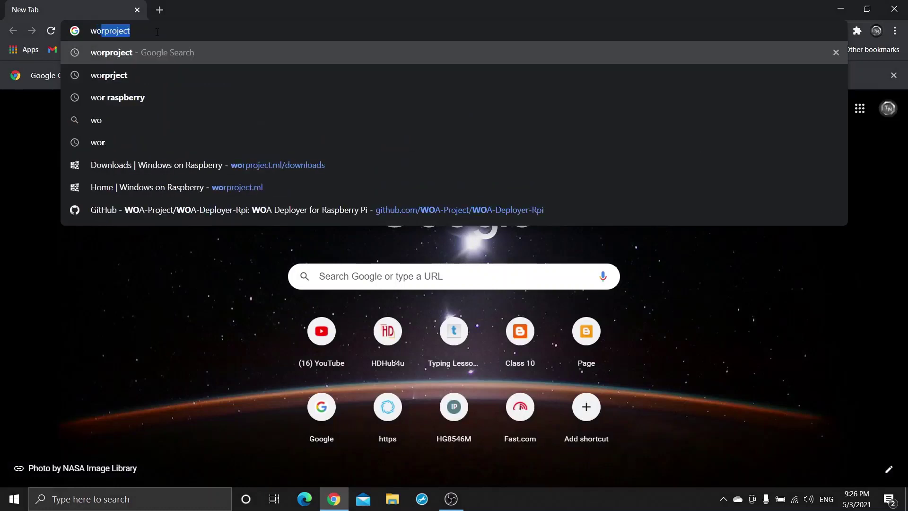
pyautogui.write('project')
pyautogui.press('BackSpace')
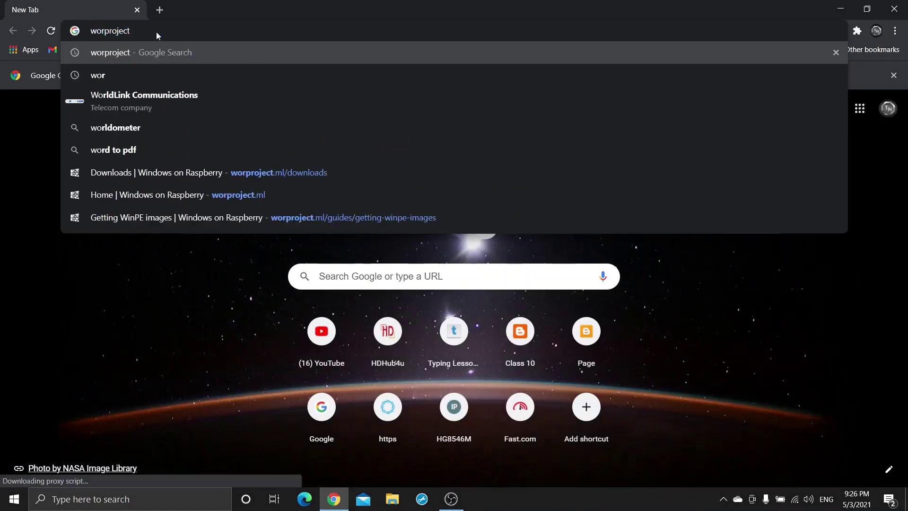
pyautogui.press('Return')
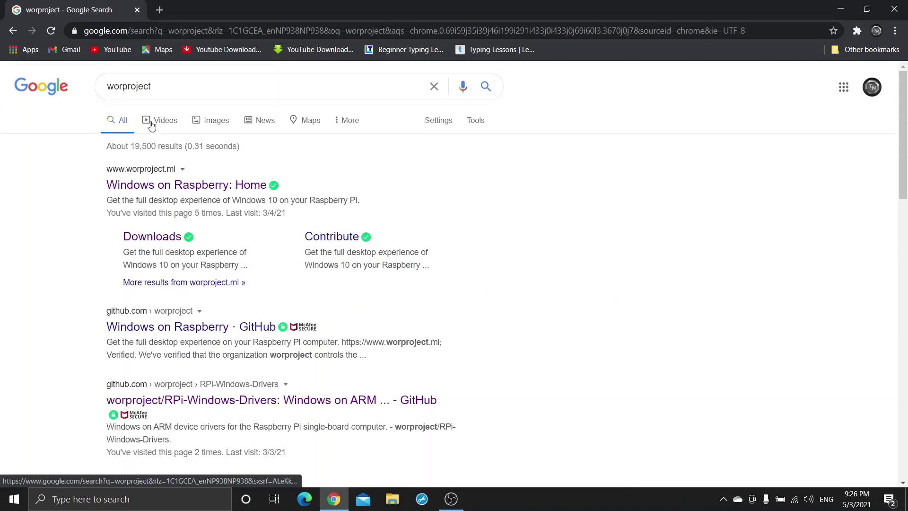
# Open the Windows on Raspberry website from the results and download version 2.0.1 of the imager from its downloads page
pyautogui.click(152, 188)
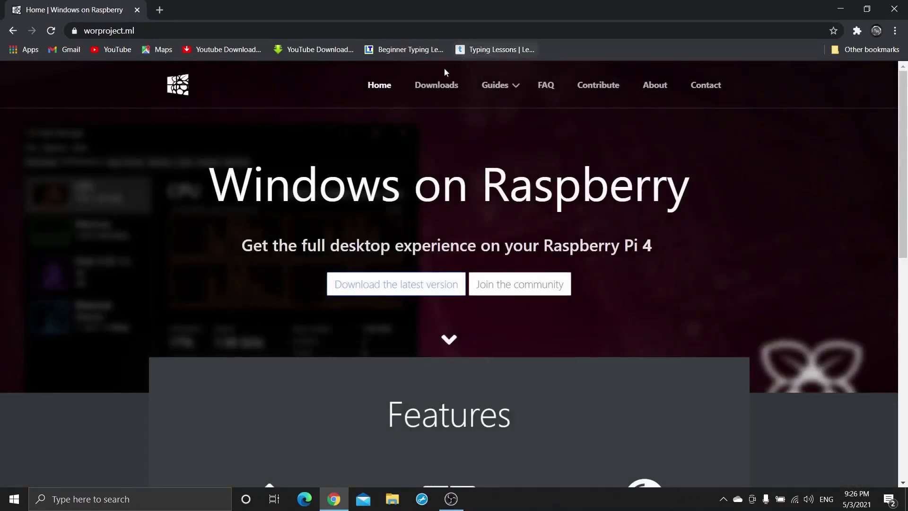
pyautogui.click(435, 90)
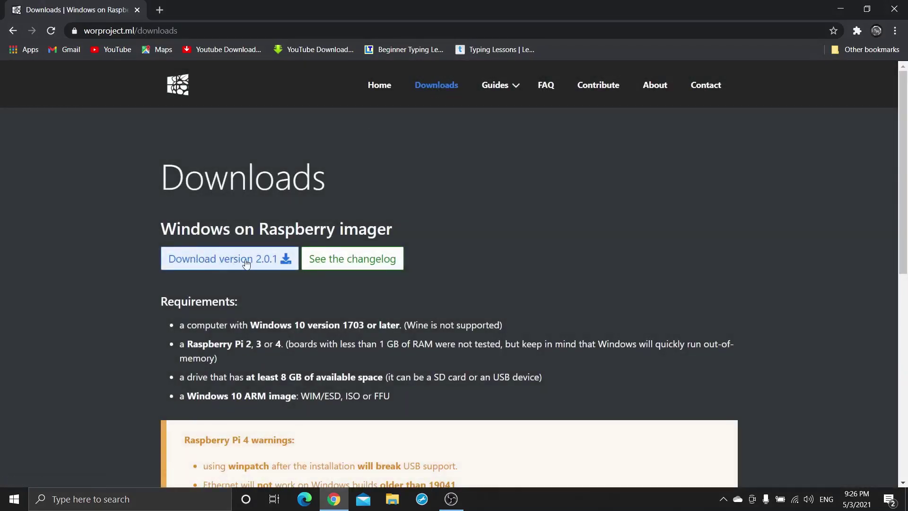
pyautogui.click(245, 263)
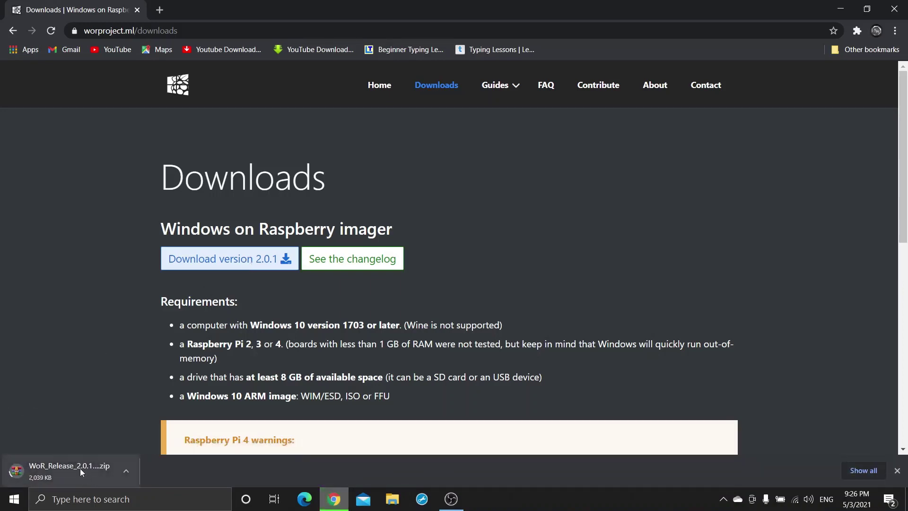
# Follow the uup.rg-adguard.net link under Getting Windows images and choose Windows (Insider version) as the type
pyautogui.scroll(-3, 391, 333)
pyautogui.scroll(-2, 390, 331)
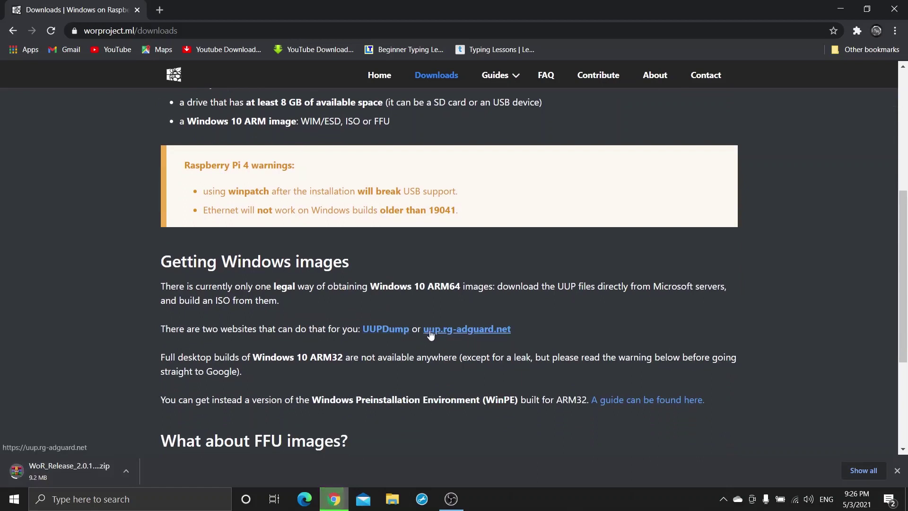
pyautogui.click(459, 334)
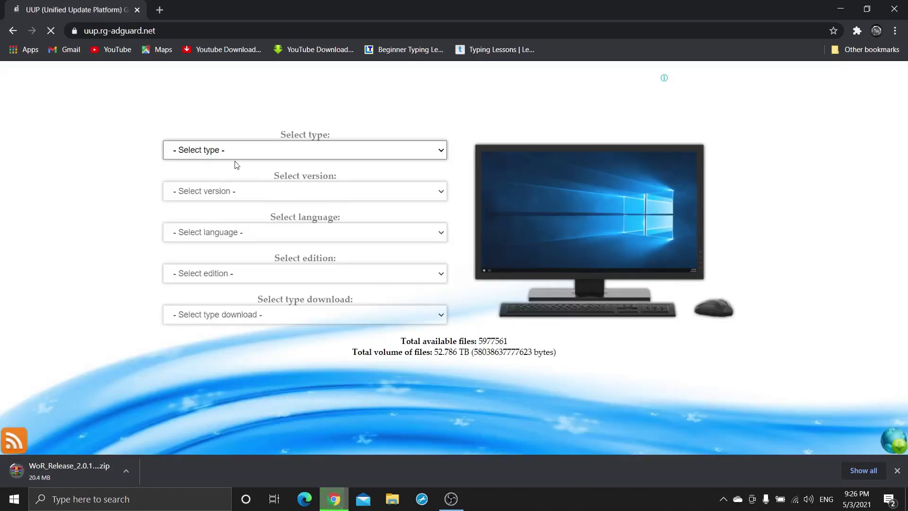
pyautogui.click(278, 153)
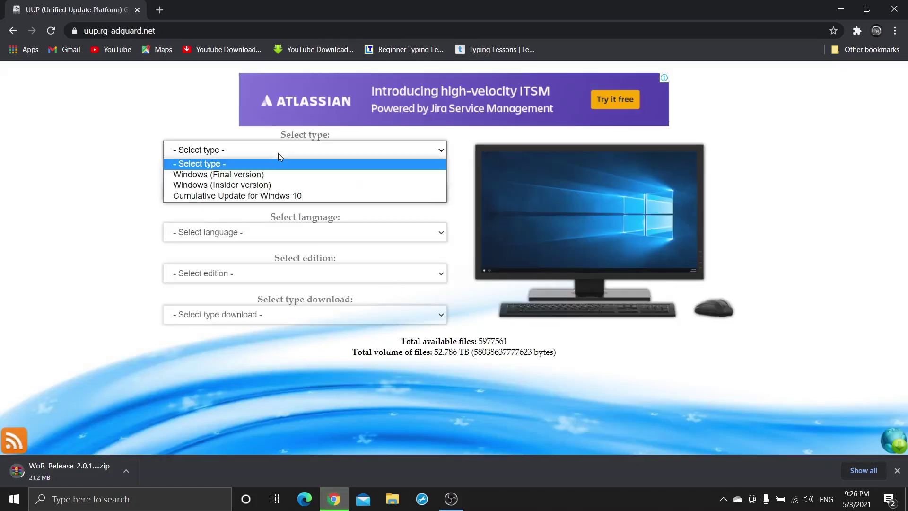
pyautogui.click(252, 186)
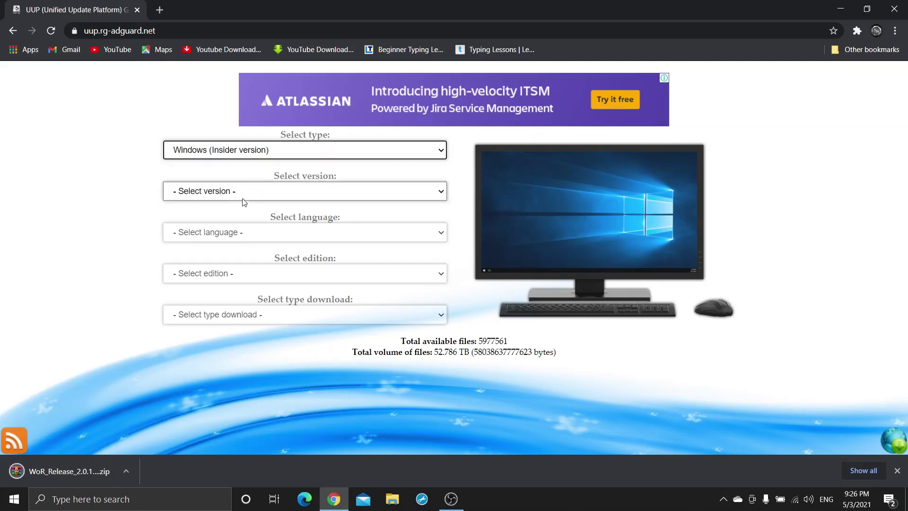
# Dismiss the McAfee WebAdvisor notice and choose version Windows 10 Insider Preview 21327.1000 (rs_prerelease) [arm64]
pyautogui.click(242, 195)
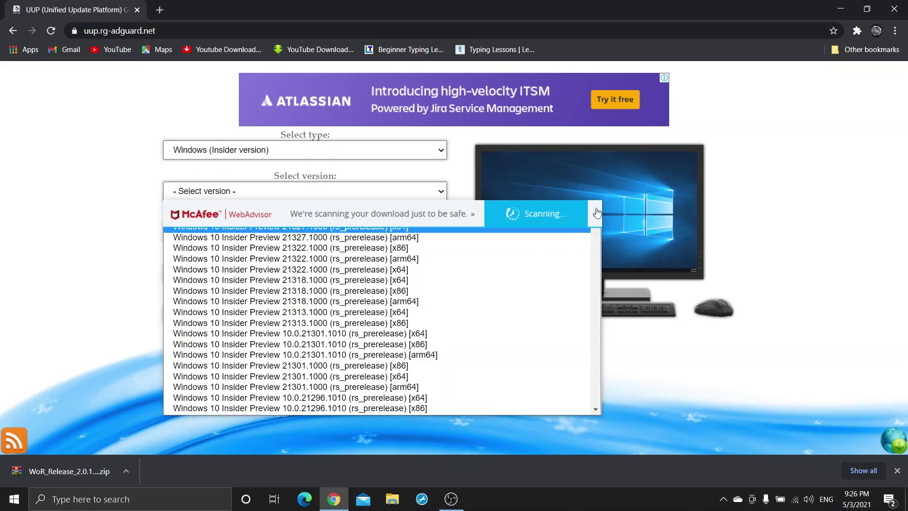
pyautogui.click(596, 215)
pyautogui.click(595, 214)
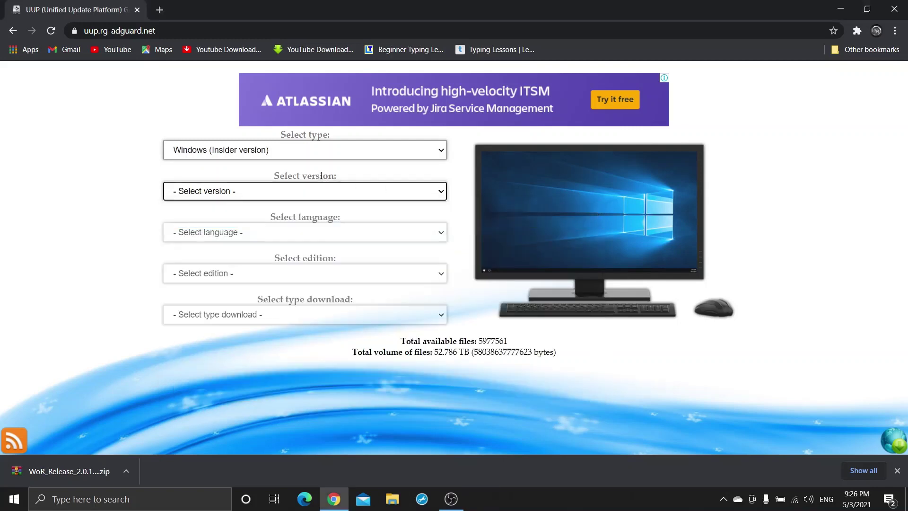
pyautogui.click(326, 191)
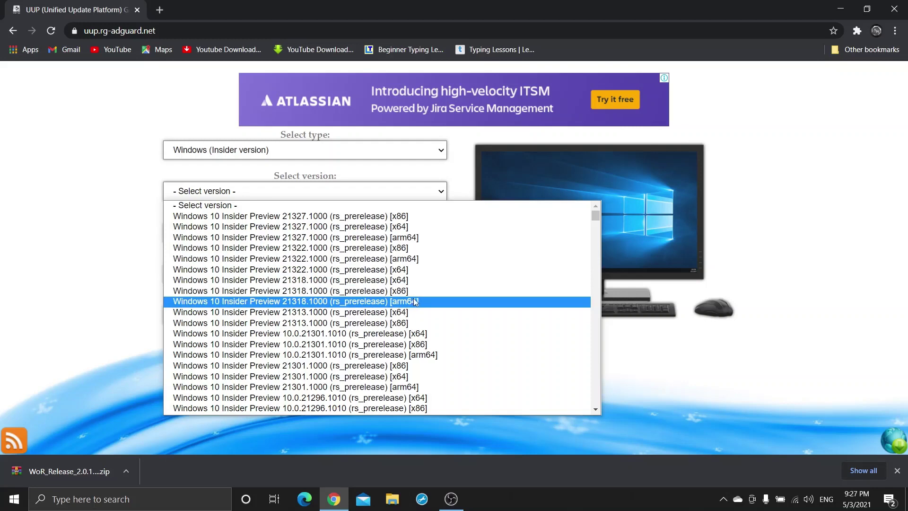
pyautogui.click(415, 238)
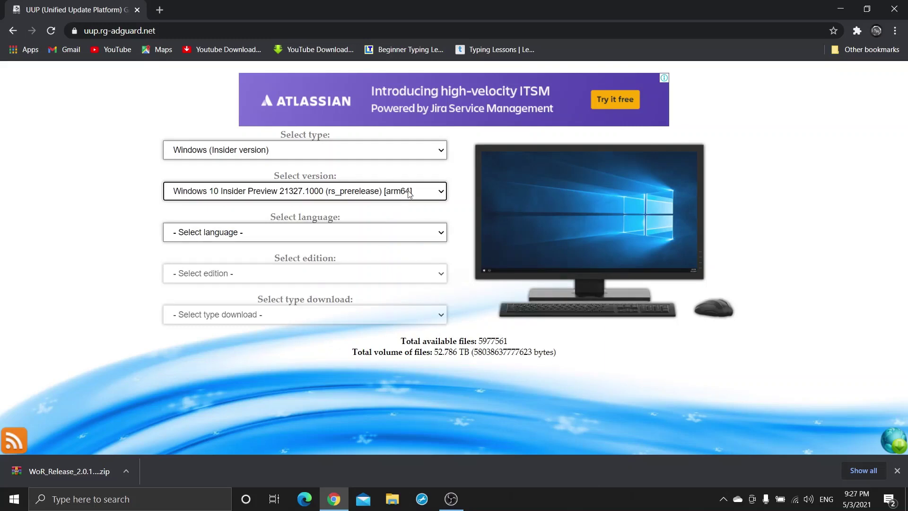
# Choose en-gb: English (United Kingdom) as the language and Windows 10 Home as the edition
pyautogui.click(252, 237)
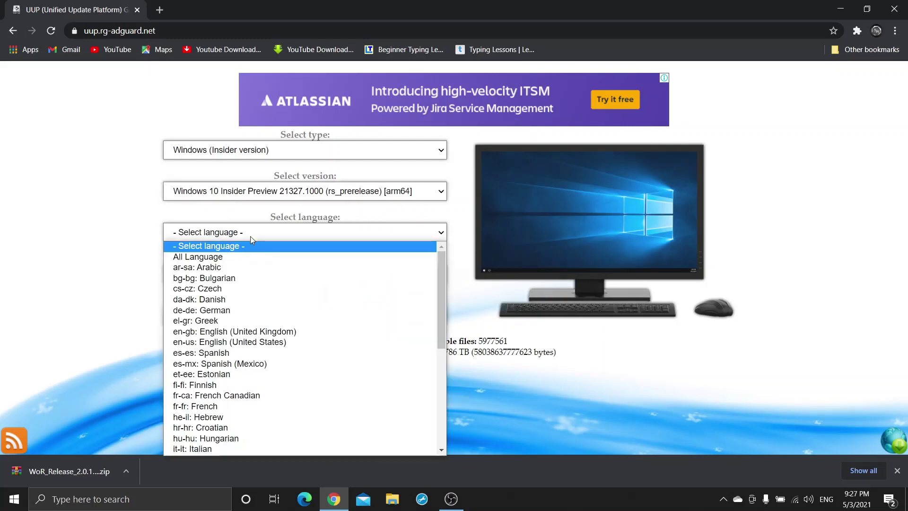
pyautogui.click(268, 334)
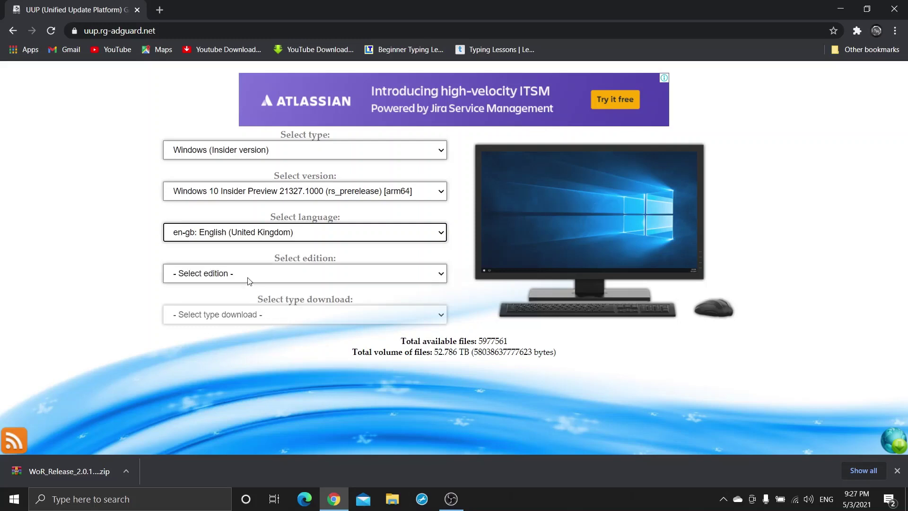
pyautogui.click(248, 278)
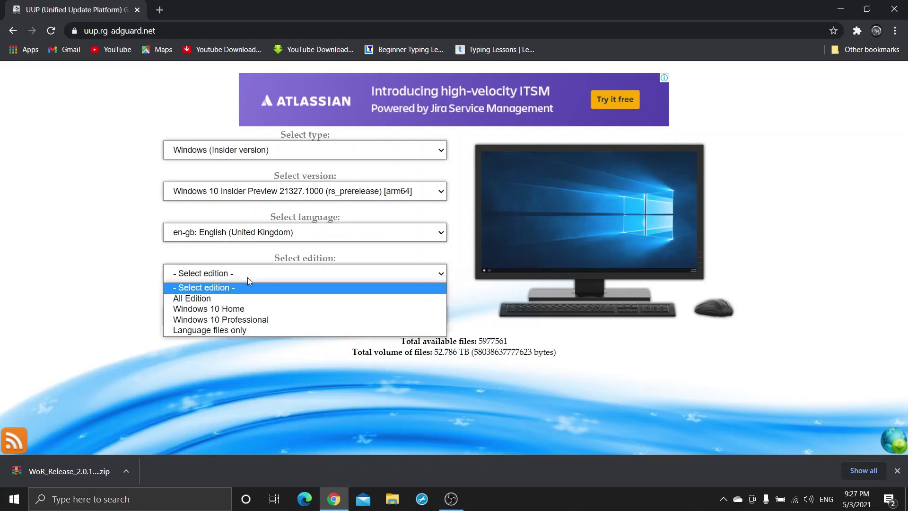
pyautogui.click(236, 315)
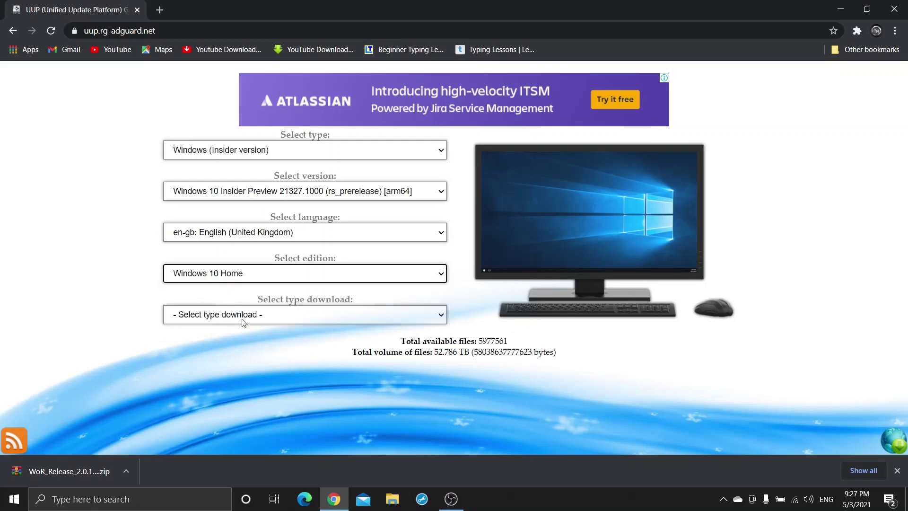
# Set the download type to Download ISO compiler in OneClick! and download creatingISO_21327.1000_en-gb_arm64_core.cmd
pyautogui.click(243, 320)
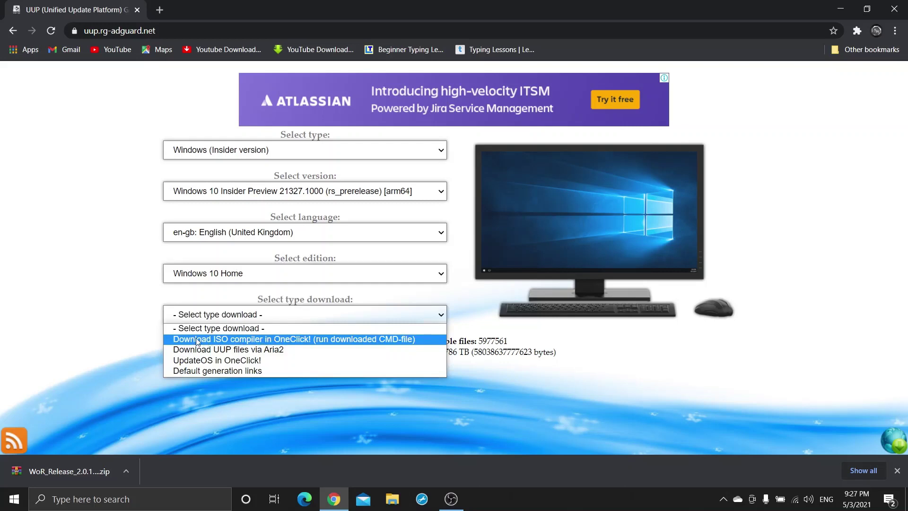
pyautogui.click(274, 340)
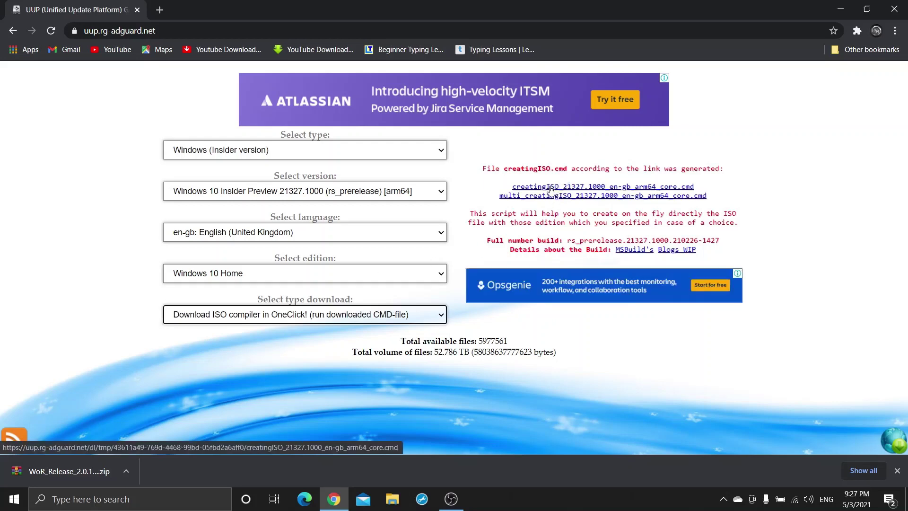
pyautogui.click(582, 189)
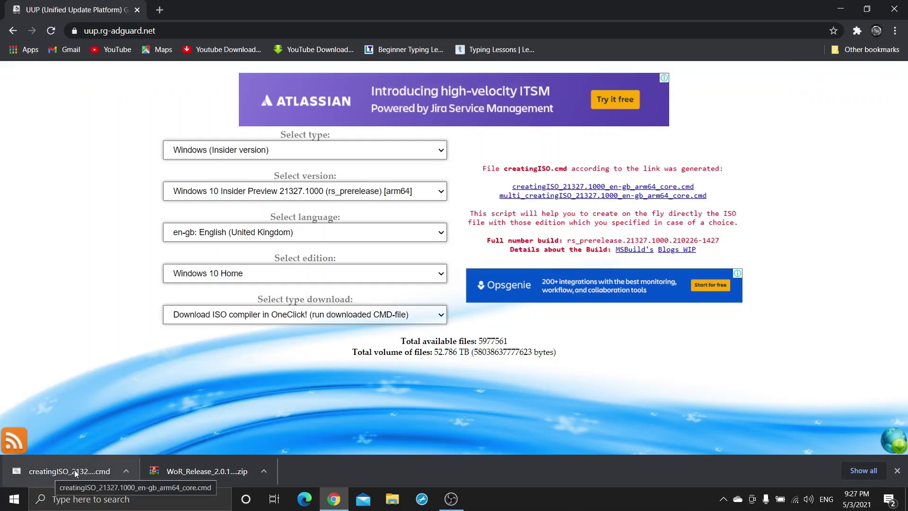
# Close the browser and open the Downloads folder from This PC
pyautogui.click(897, 5)
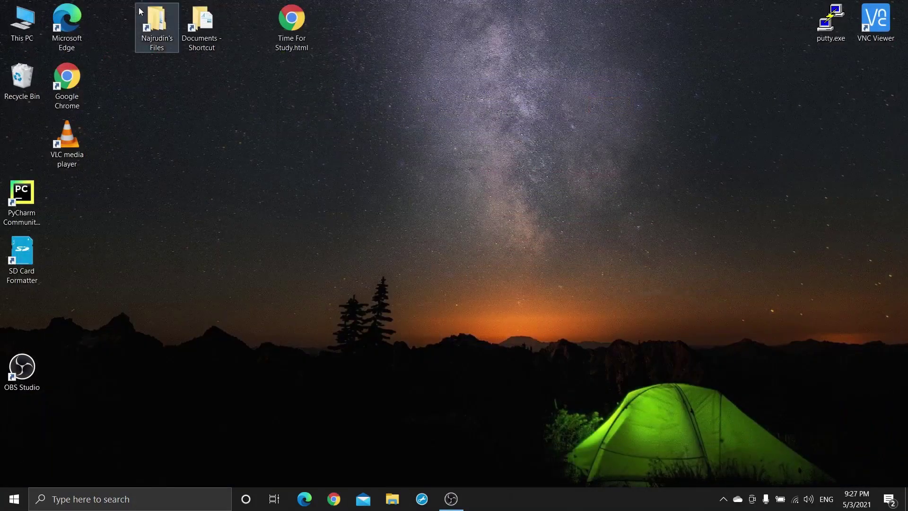
pyautogui.doubleClick(22, 21)
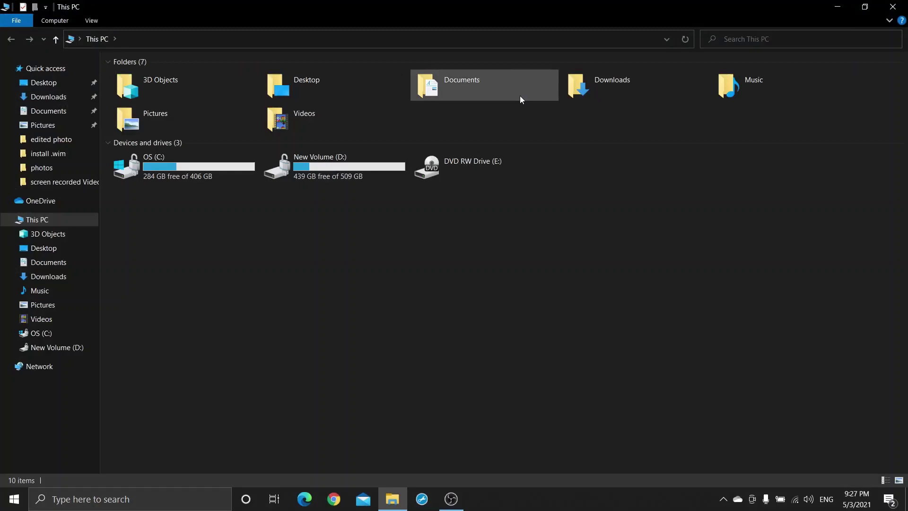
pyautogui.doubleClick(637, 81)
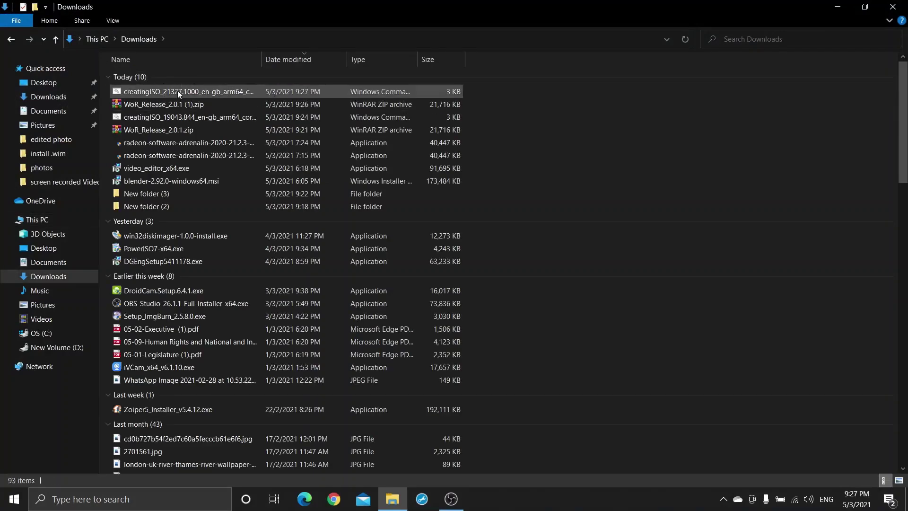
pyautogui.click(349, 95)
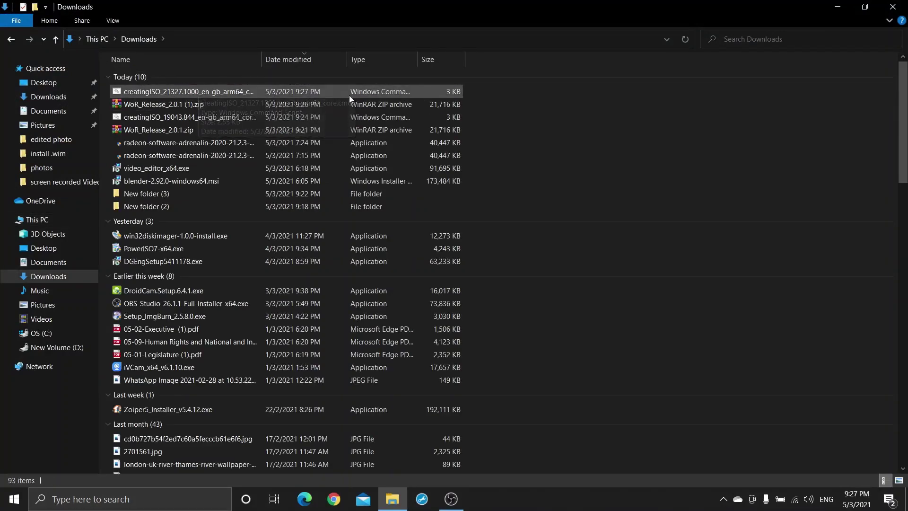
pyautogui.click(346, 95)
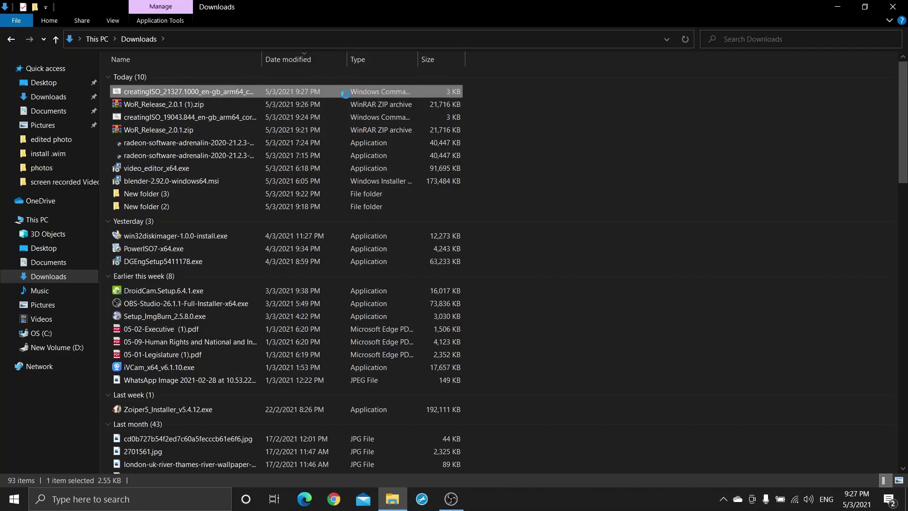
pyautogui.rightClick(345, 95)
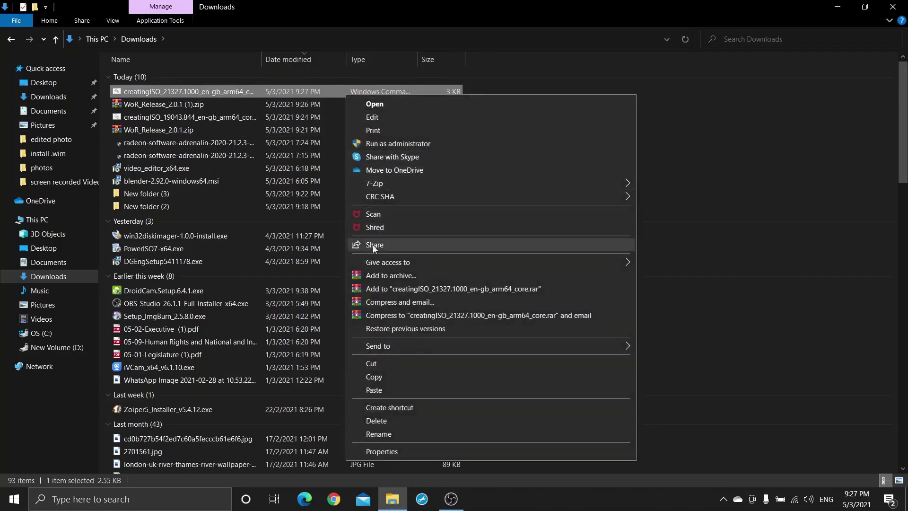
pyautogui.click(657, 107)
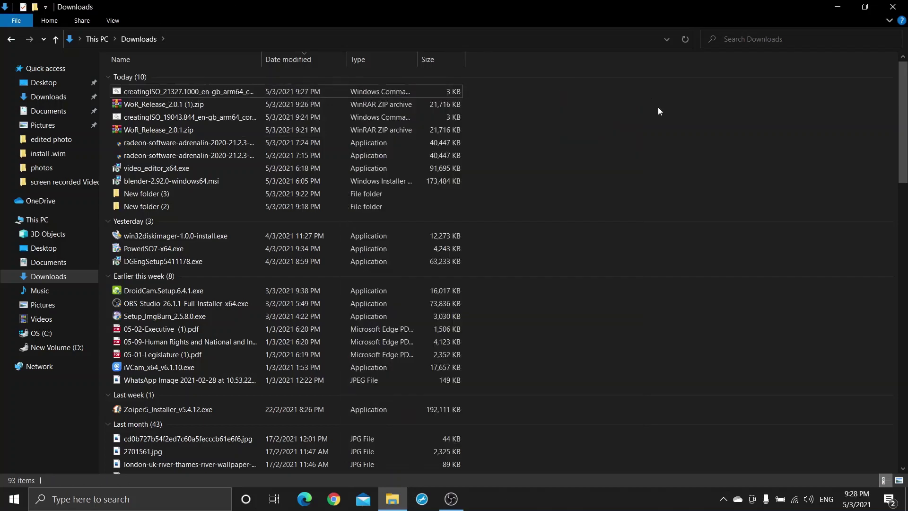
# Copy the creatingISO_21327.1000 command file and WoR_Release_2.0.1 (1).zip together from the Downloads folder
pyautogui.moveTo(470, 105); pyautogui.dragTo(453, 93)
pyautogui.rightClick(436, 97)
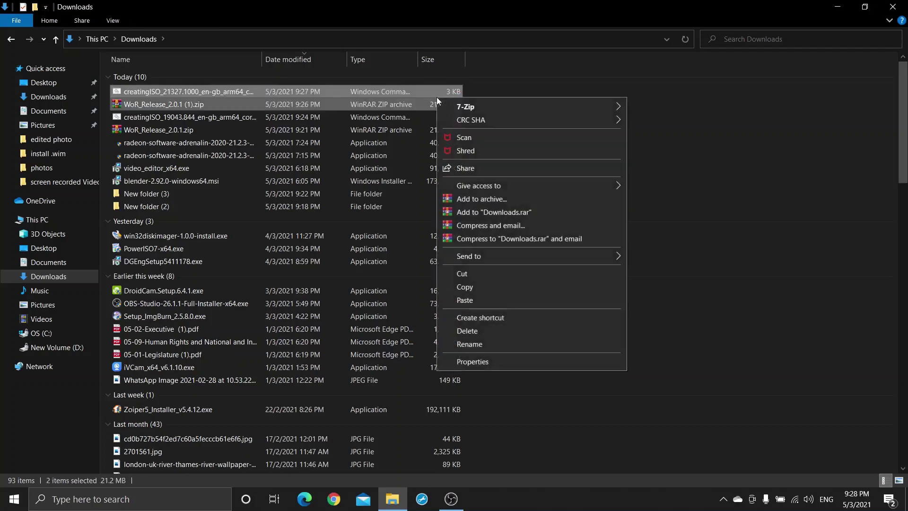
pyautogui.click(468, 287)
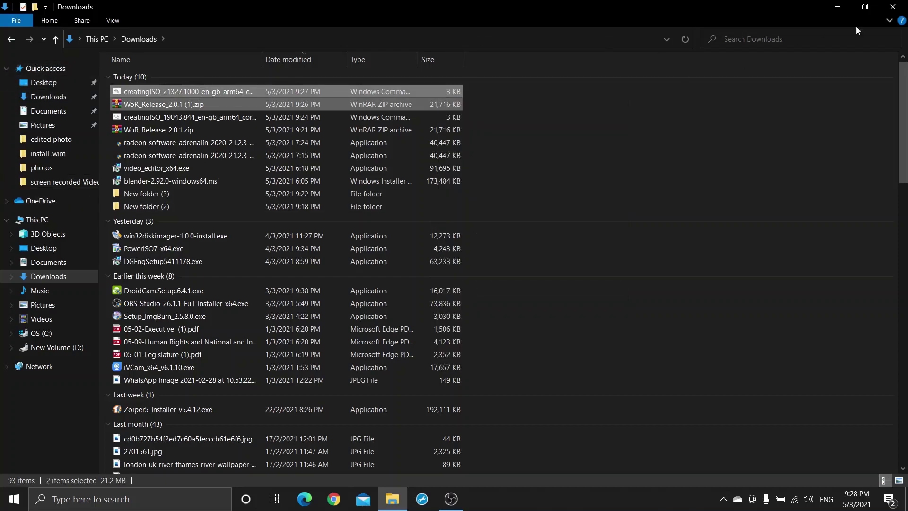
# Close the Downloads folder and create a new folder named window on the desktop
pyautogui.click(894, 7)
pyautogui.rightClick(532, 77)
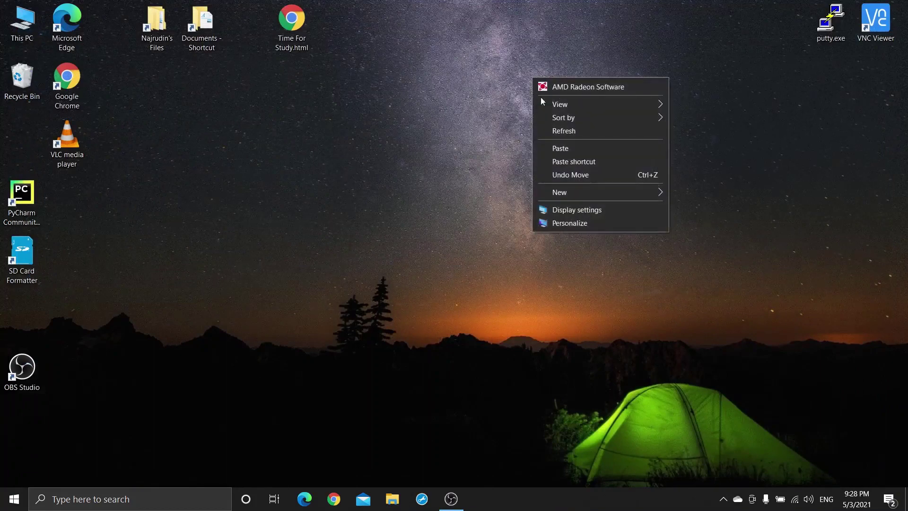
pyautogui.moveTo(568, 193)
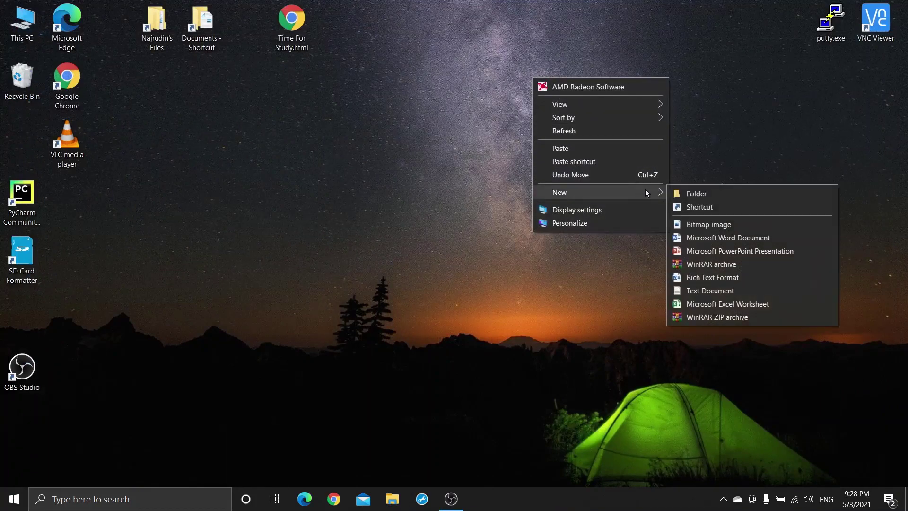
pyautogui.click(691, 193)
pyautogui.write('wi')
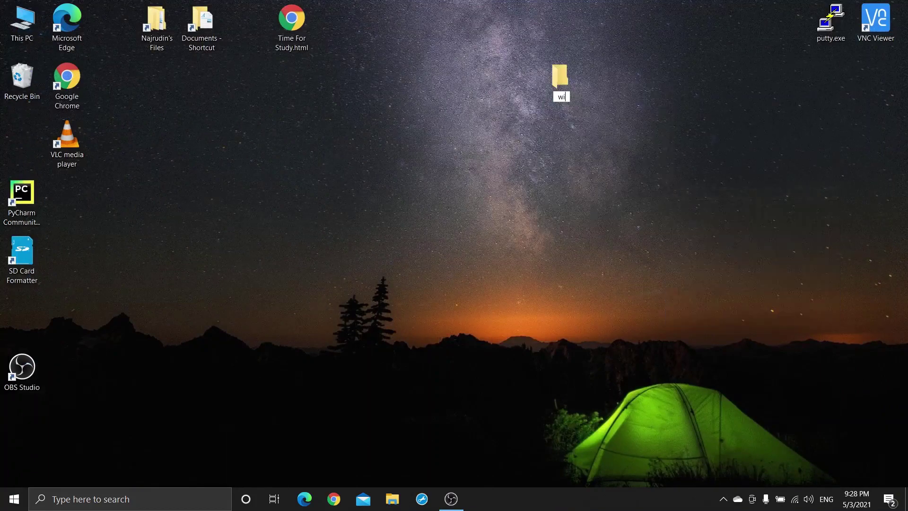
pyautogui.write('ndow')
pyautogui.press('Return')
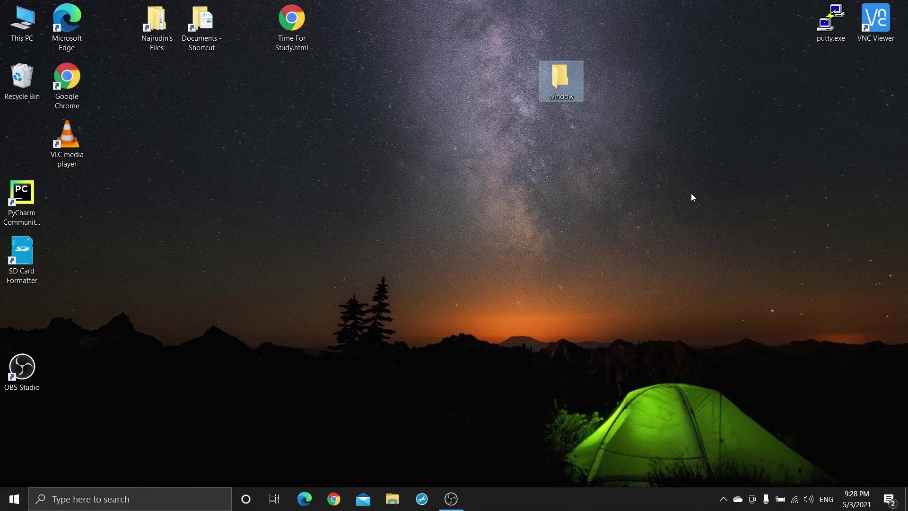
# Open the window folder and paste the copied ISO creation script and WoR_Release_2.0.1 (1).zip into it
pyautogui.doubleClick(568, 91)
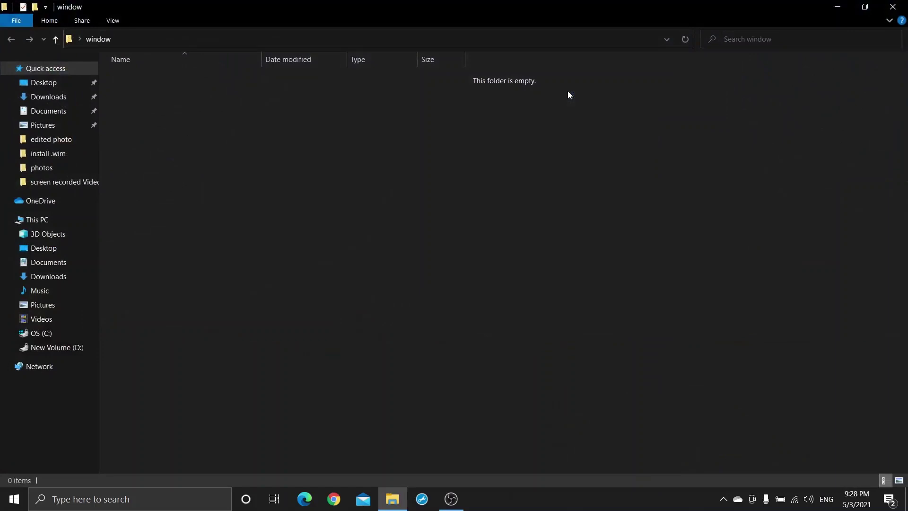
pyautogui.rightClick(282, 87)
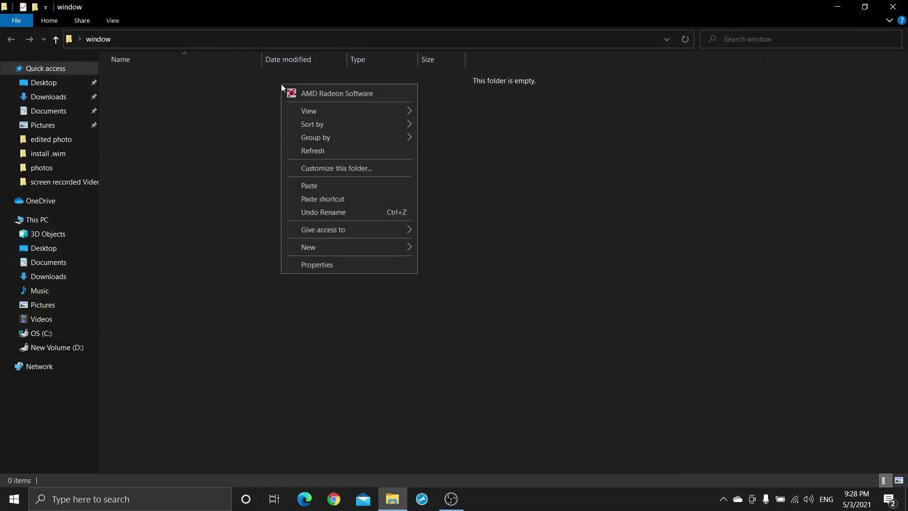
pyautogui.click(334, 187)
pyautogui.click(217, 157)
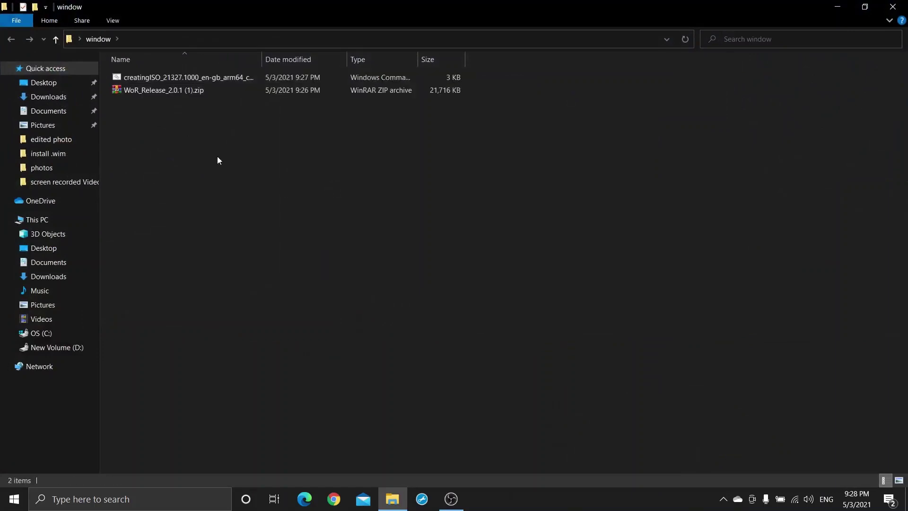
# Create a subfolder with the default name New folder and move the creatingISO_21327.1000 script into it
pyautogui.rightClick(217, 158)
pyautogui.moveTo(303, 320)
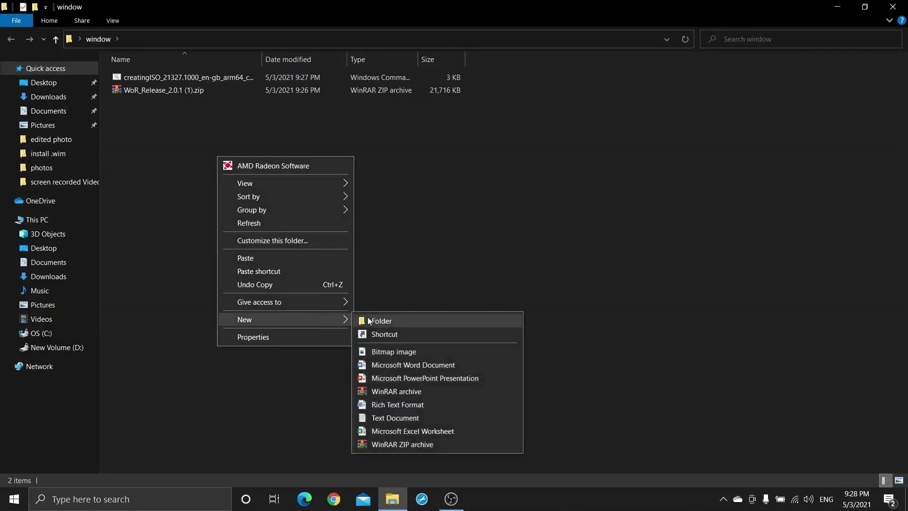
pyautogui.click(382, 320)
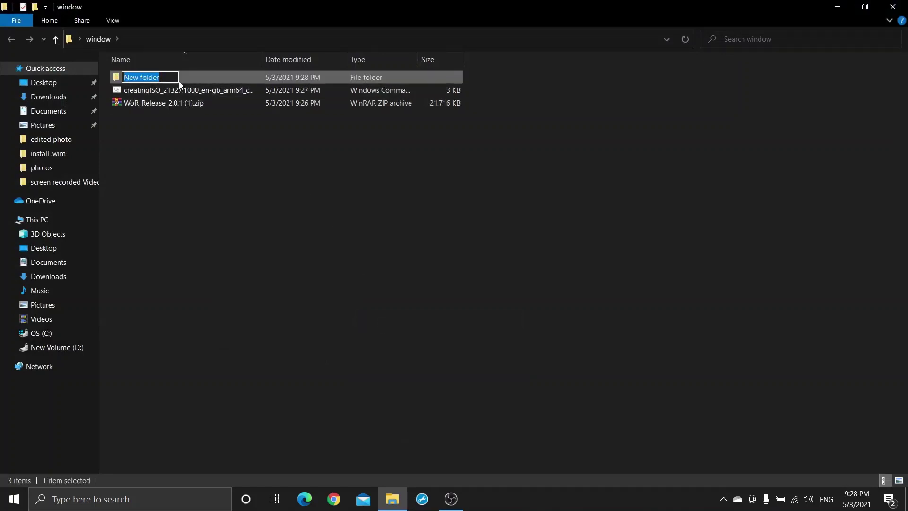
pyautogui.click(191, 164)
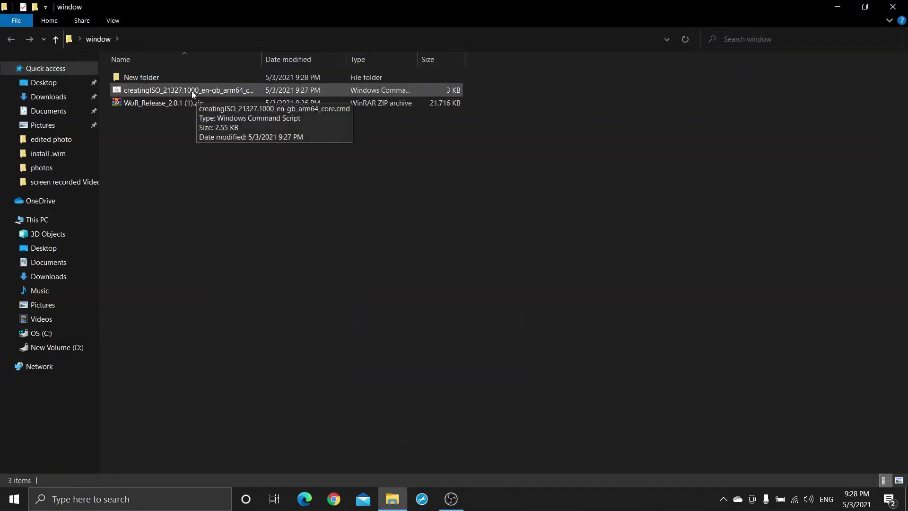
pyautogui.moveTo(137, 89); pyautogui.dragTo(156, 77)
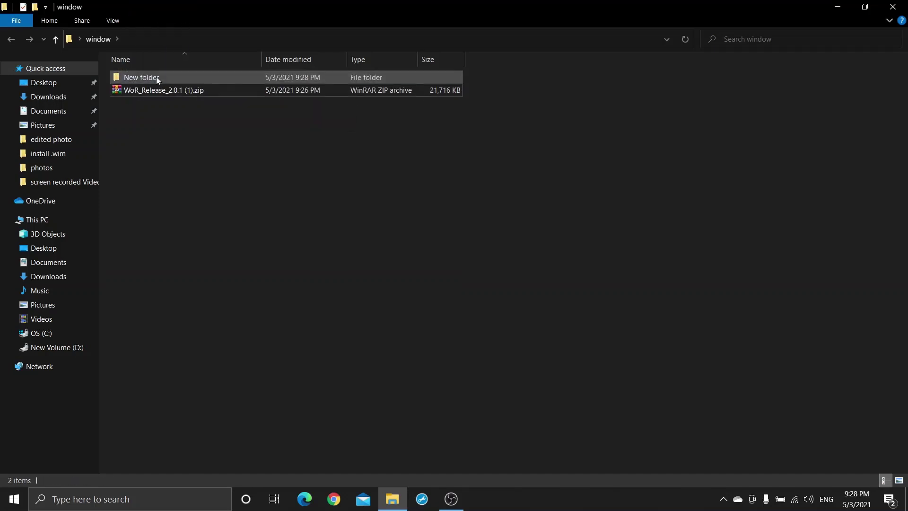
# Try to run the creatingISO_21327.1000 script from New folder, overriding the SmartScreen block, and close its console window
pyautogui.doubleClick(156, 77)
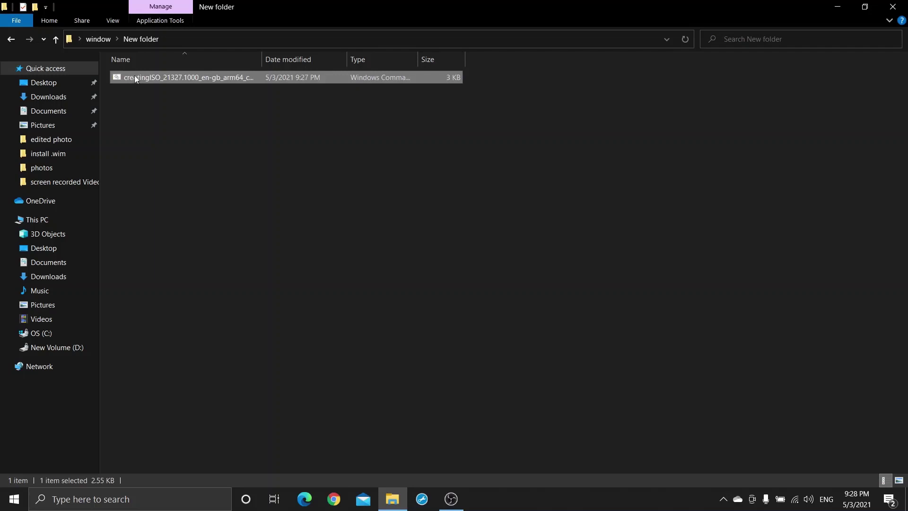
pyautogui.doubleClick(137, 77)
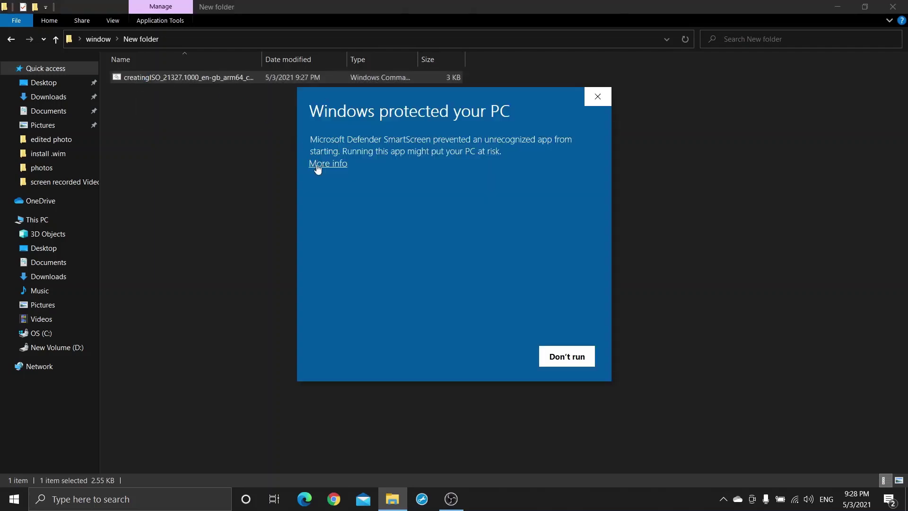
pyautogui.click(334, 163)
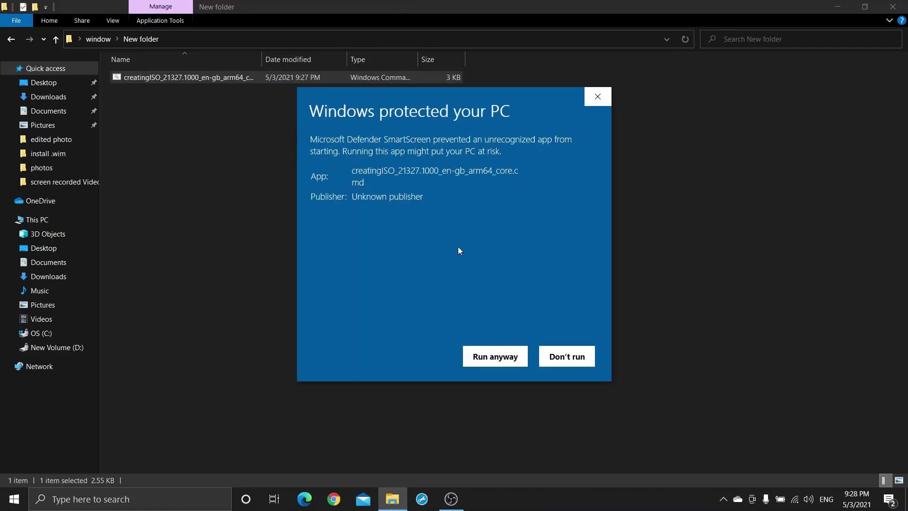
pyautogui.click(490, 356)
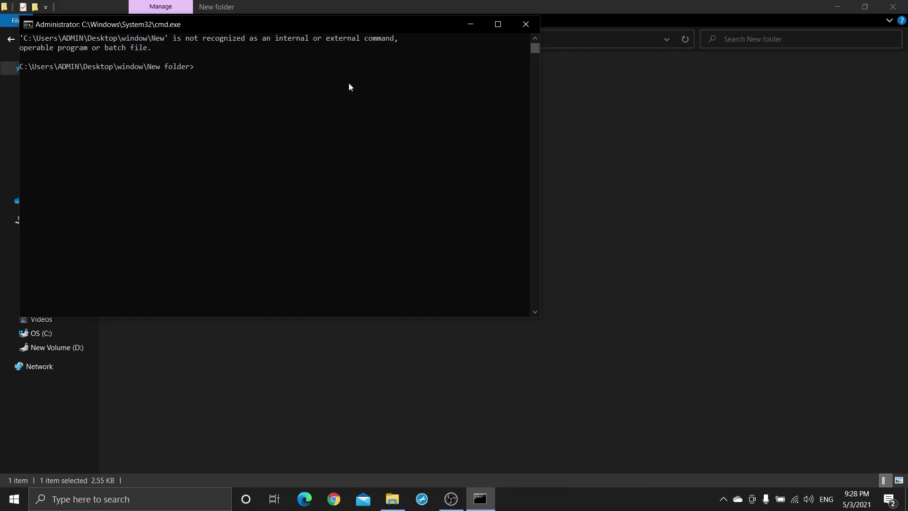
pyautogui.click(524, 26)
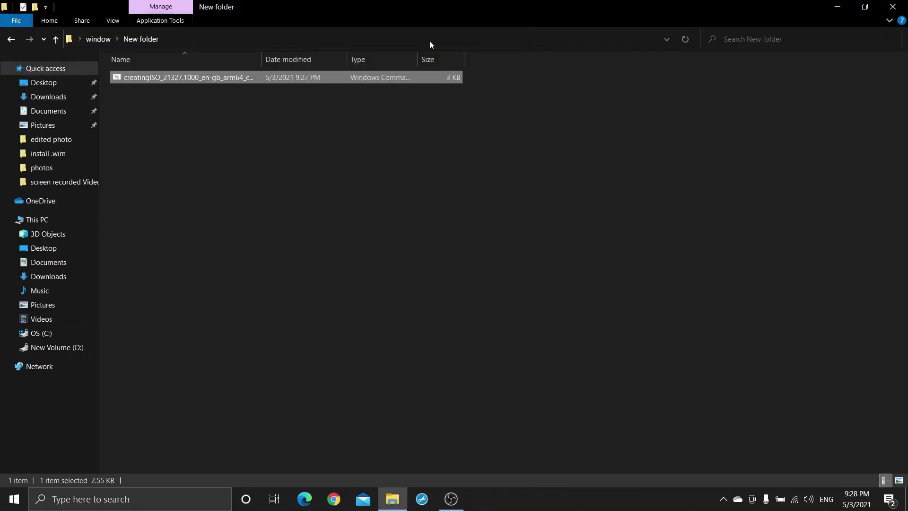
# Run the creatingISO_21327.1000 script from the Downloads folder, overriding SmartScreen, let it build the ISO, and exit its console
pyautogui.click(49, 103)
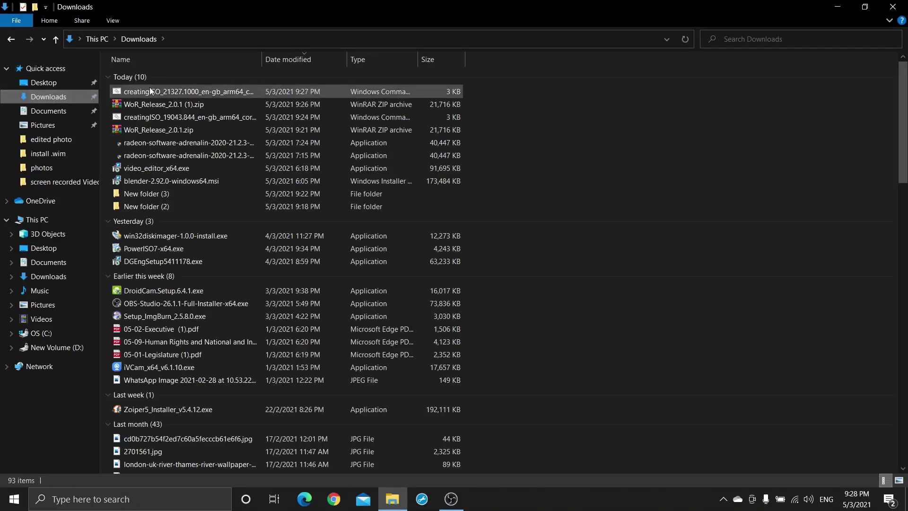
pyautogui.doubleClick(149, 87)
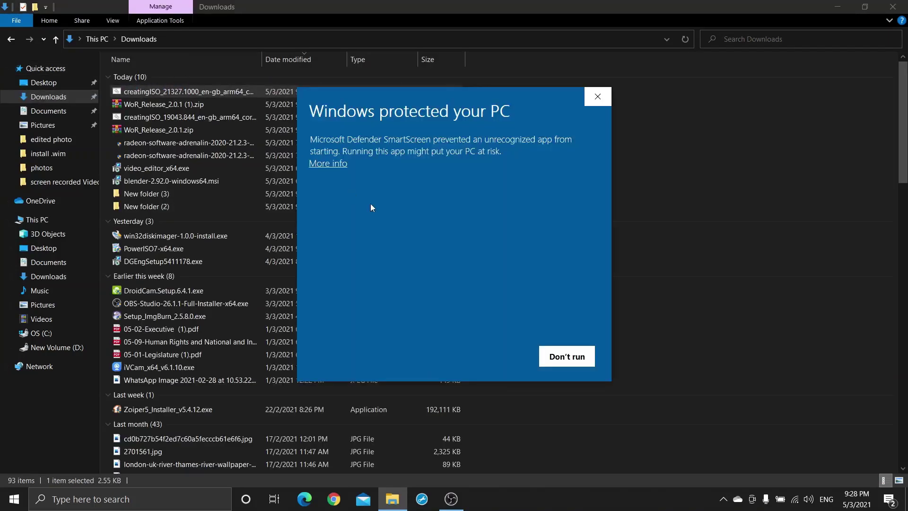
pyautogui.click(328, 164)
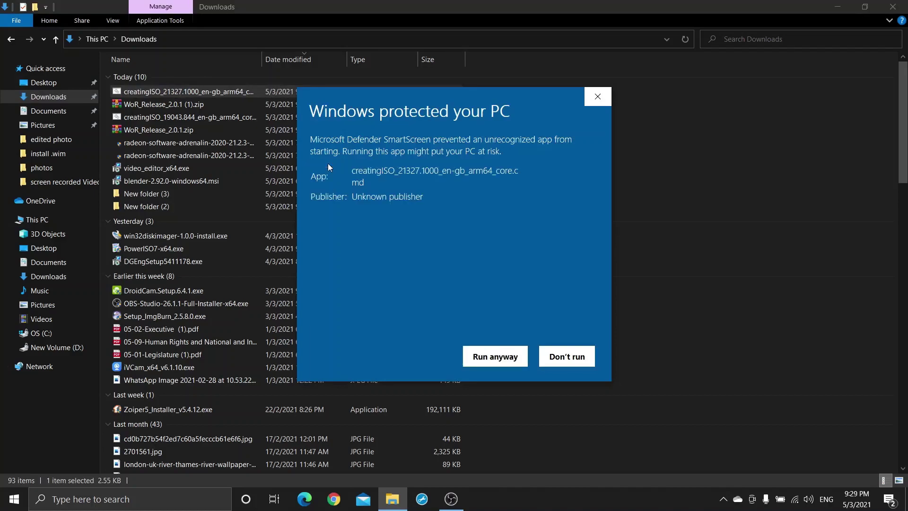
pyautogui.click(491, 358)
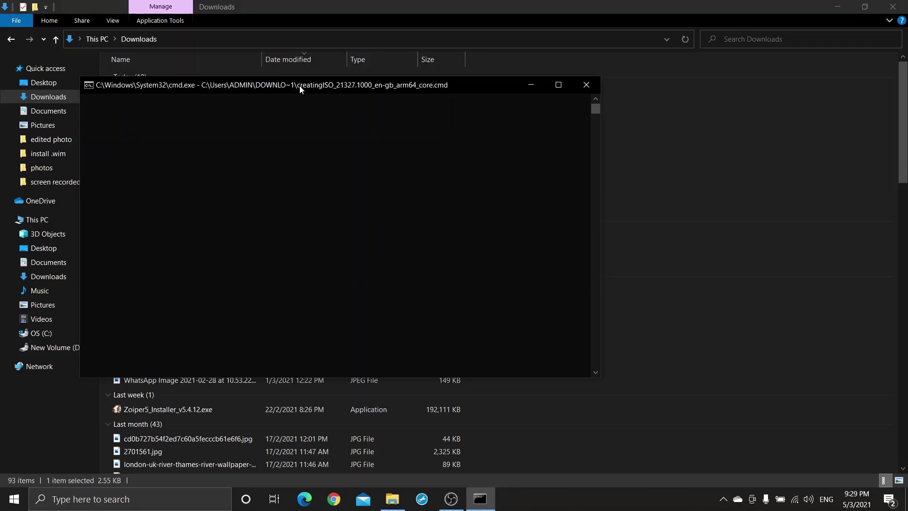
pyautogui.moveTo(300, 89); pyautogui.dragTo(300, 155)
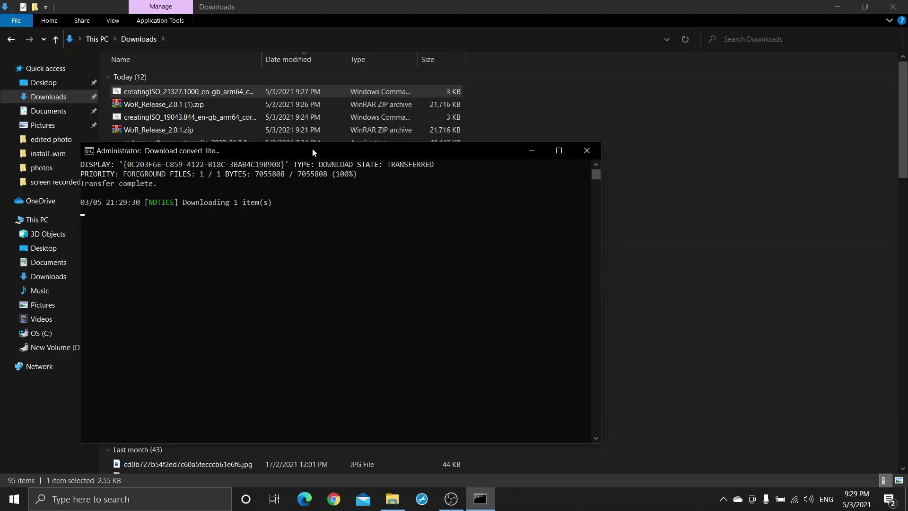
pyautogui.moveTo(314, 150); pyautogui.dragTo(299, 70)
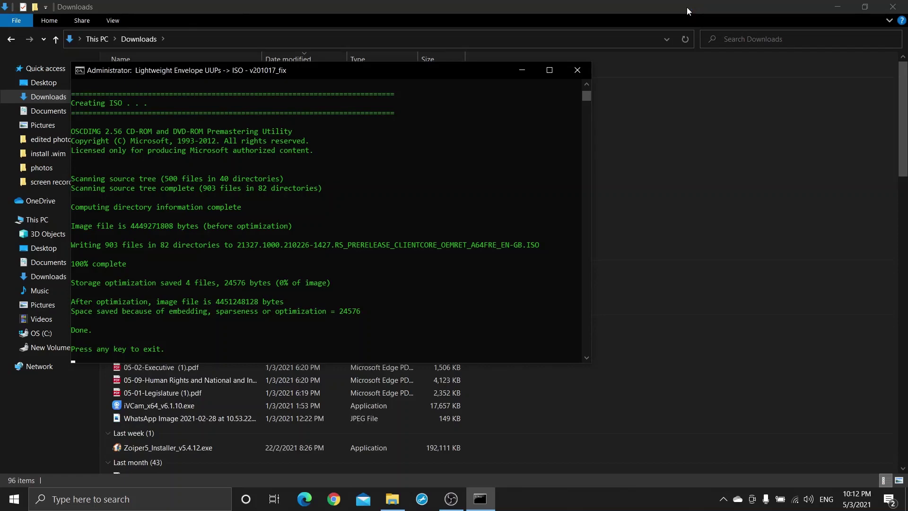
pyautogui.press('Return')
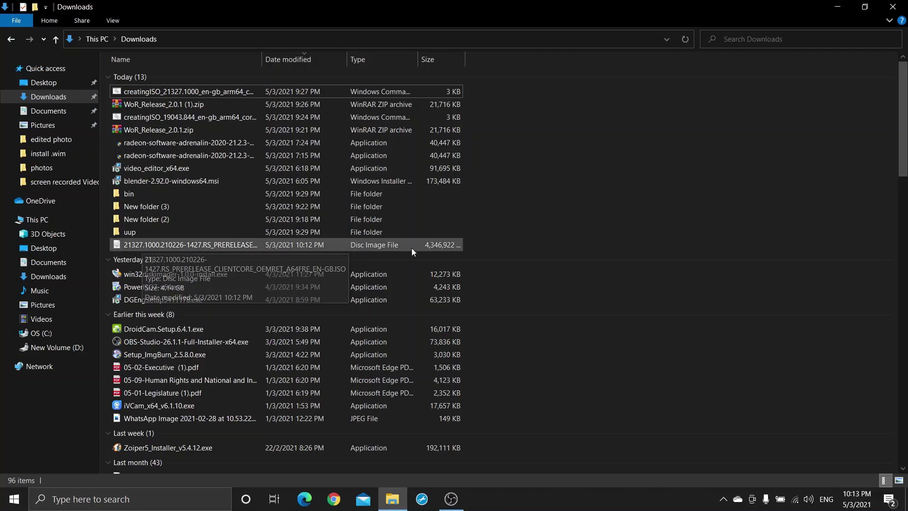
# Check the file size in the properties of the newly built ISO in Downloads, and close the properties
pyautogui.click(355, 254)
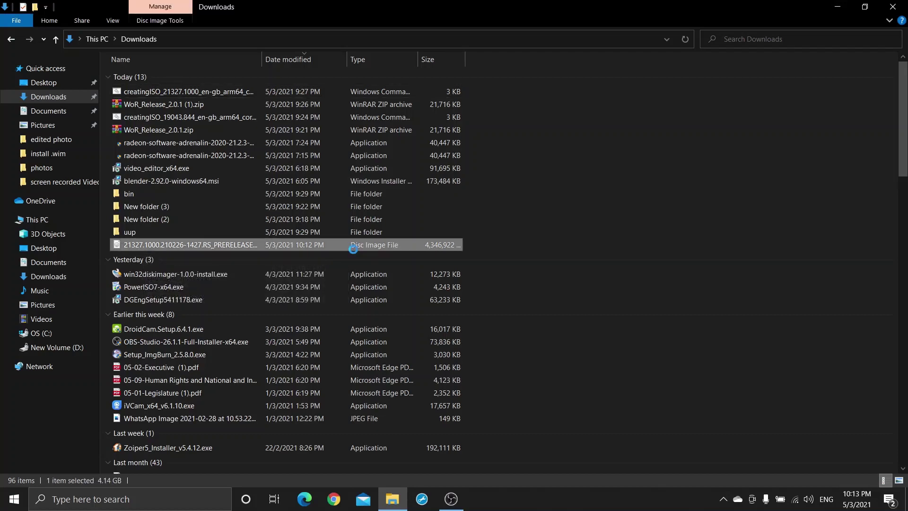
pyautogui.rightClick(354, 249)
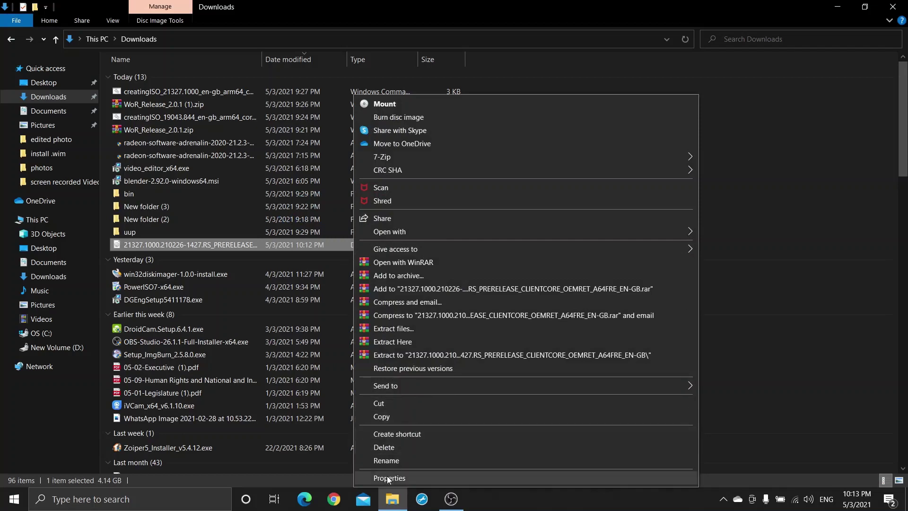
pyautogui.click(387, 478)
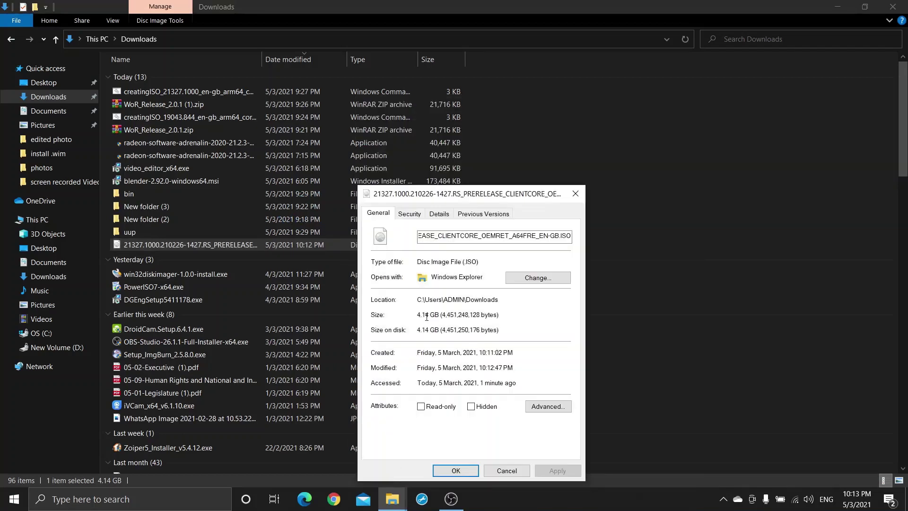
pyautogui.click(575, 193)
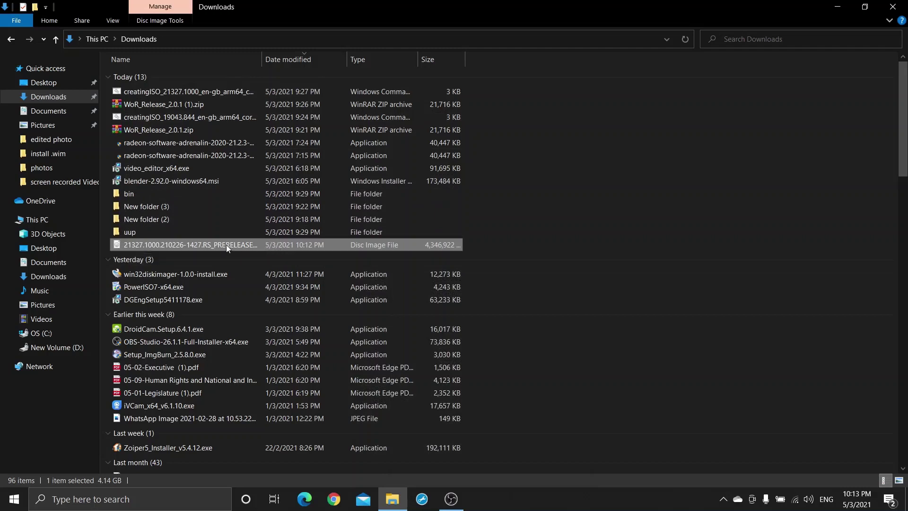
# Extract WoR_Release_2.0.1 (1).zip into the WoR_Release_2.0.1 (1) folder inside Downloads, keeping the default extraction options
pyautogui.rightClick(129, 107)
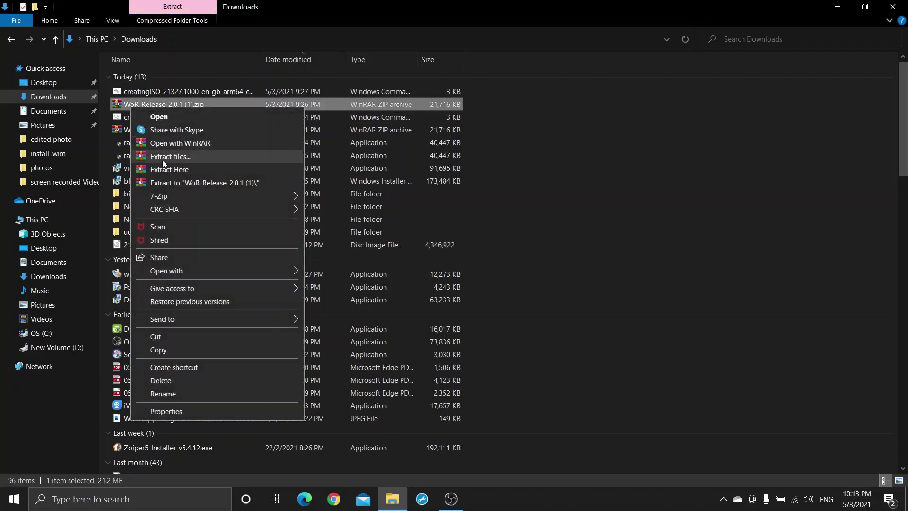
pyautogui.click(163, 160)
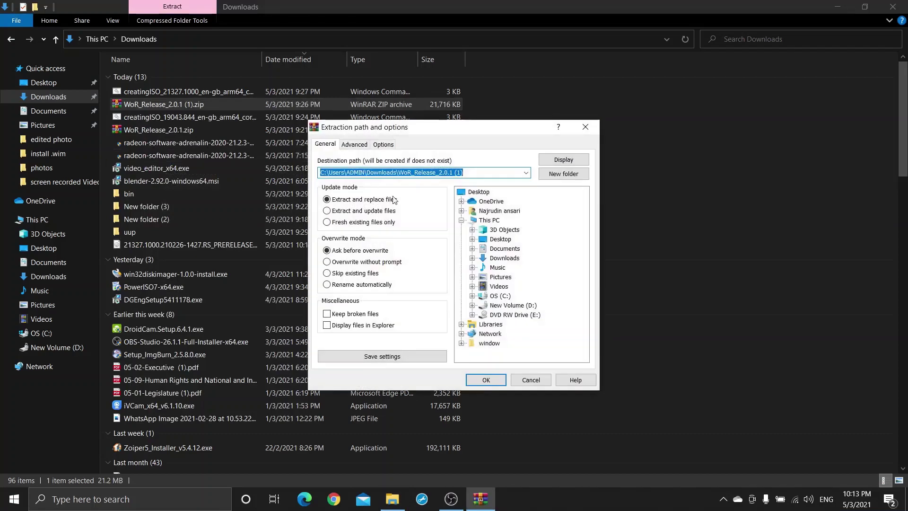
pyautogui.click(495, 386)
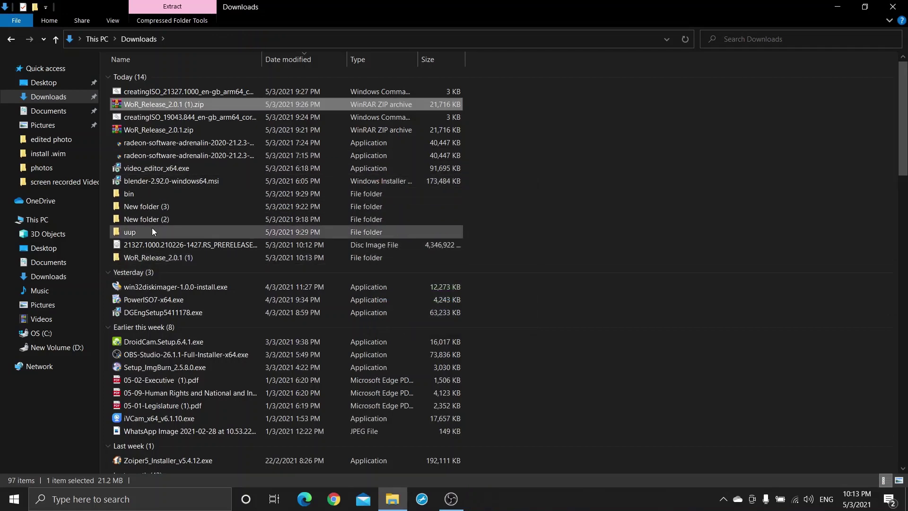
# Open the extracted WoR_Release_2.0.1 (1) folder and launch WoR.exe, moving its wizard window slightly higher
pyautogui.click(149, 260)
pyautogui.doubleClick(149, 260)
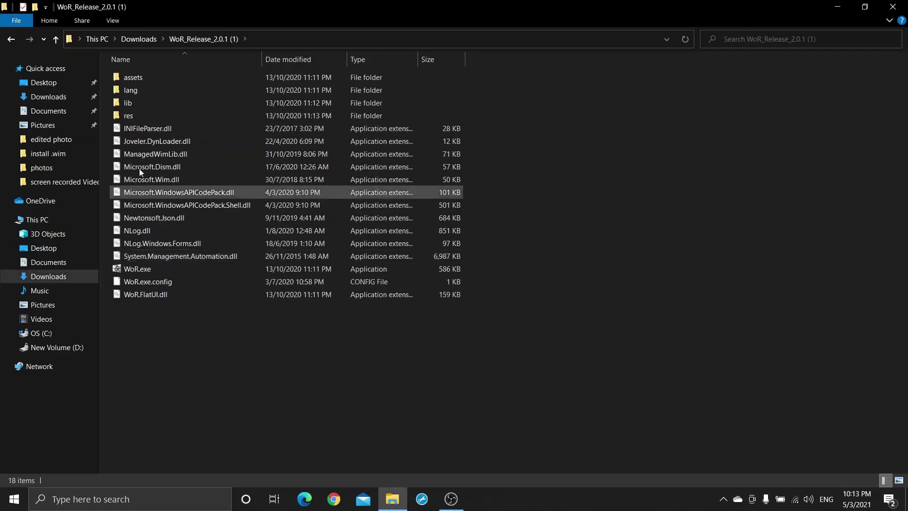
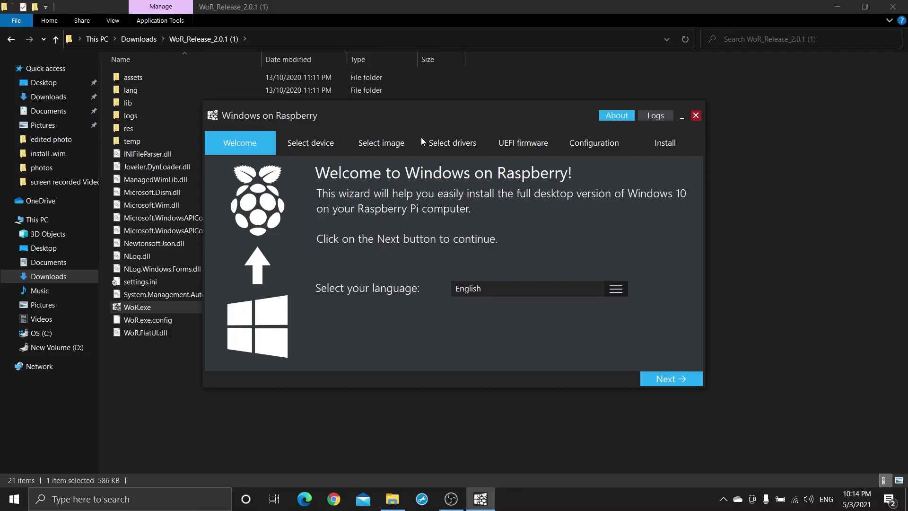
pyautogui.moveTo(431, 110); pyautogui.dragTo(436, 80)
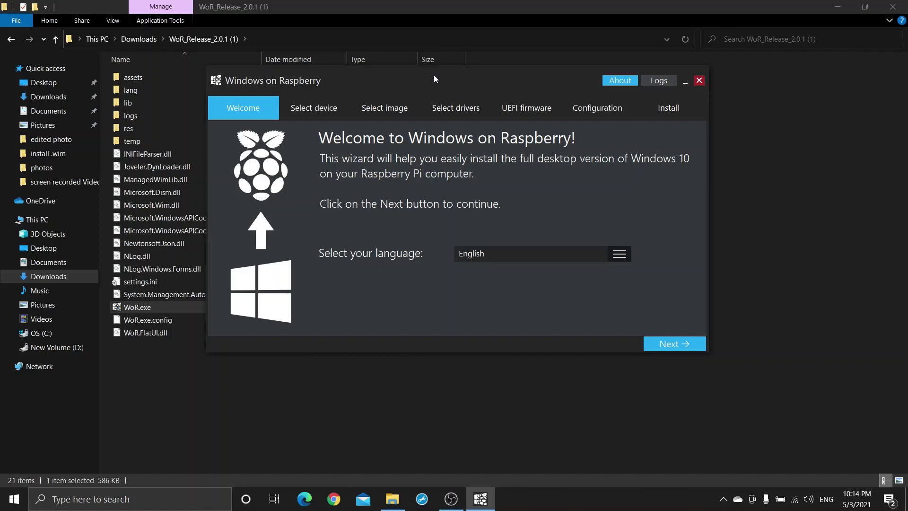
# Find Raspberry Pi Imager among the installed programs and launch it, leaving the Windows on Raspberry wizard open
pyautogui.click(19, 508)
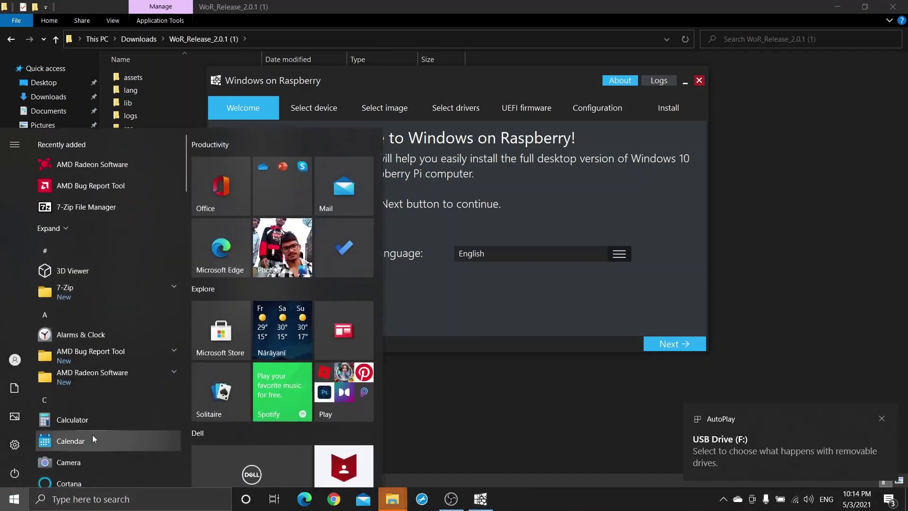
pyautogui.scroll(-5, 93, 435)
pyautogui.scroll(-8, 92, 435)
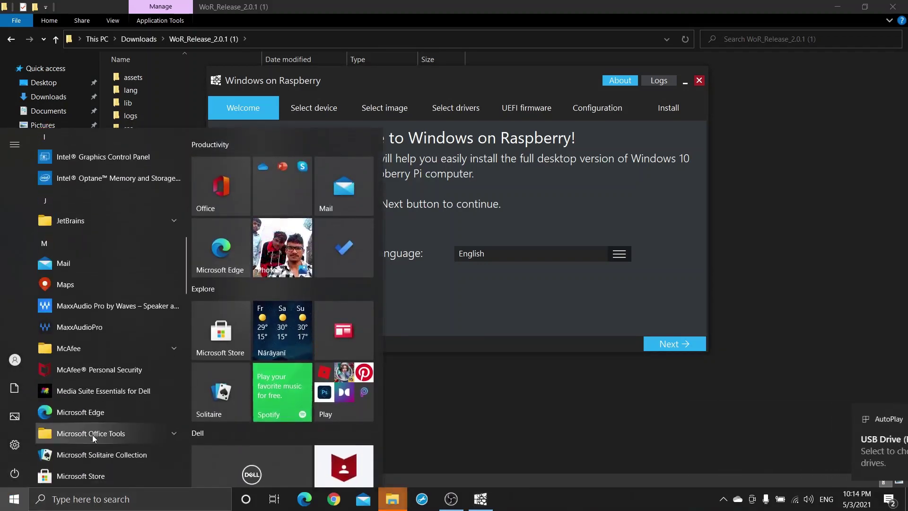
pyautogui.scroll(8, 92, 436)
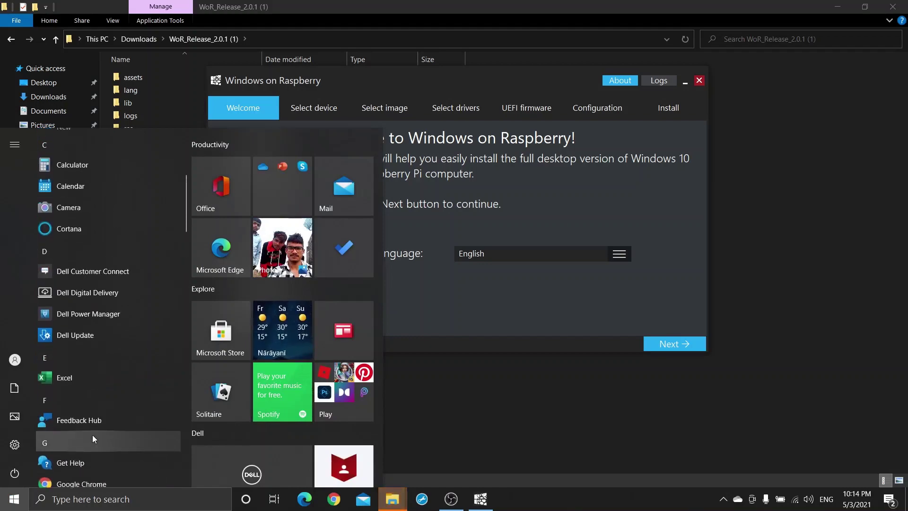
pyautogui.scroll(-12, 93, 439)
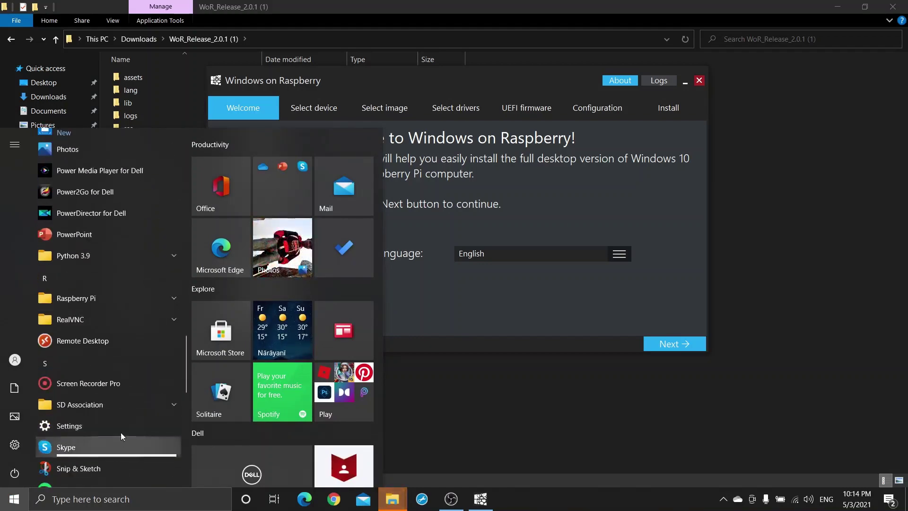
pyautogui.click(101, 406)
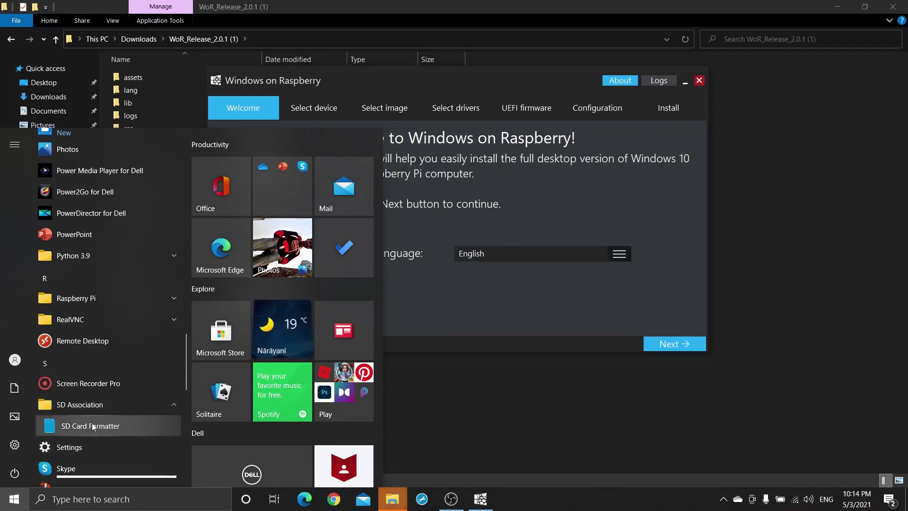
pyautogui.scroll(-8, 123, 382)
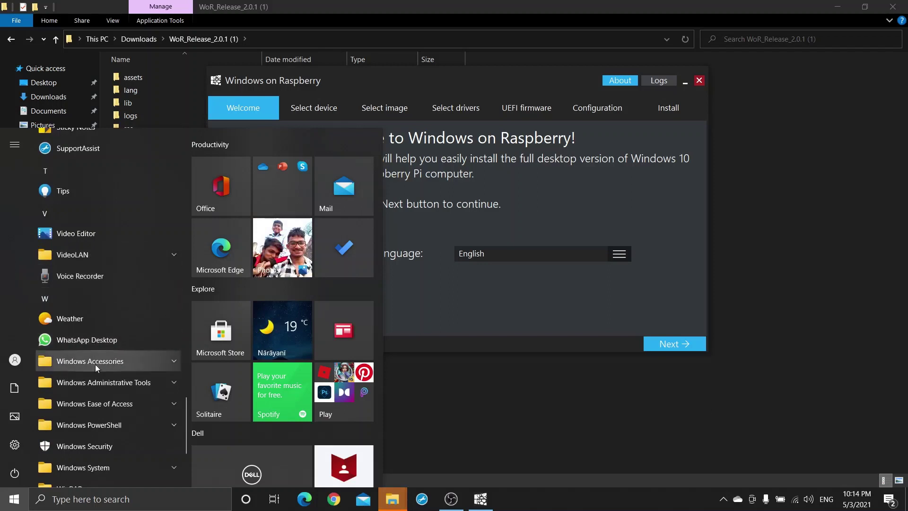
pyautogui.scroll(-1, 108, 335)
pyautogui.scroll(-3, 108, 335)
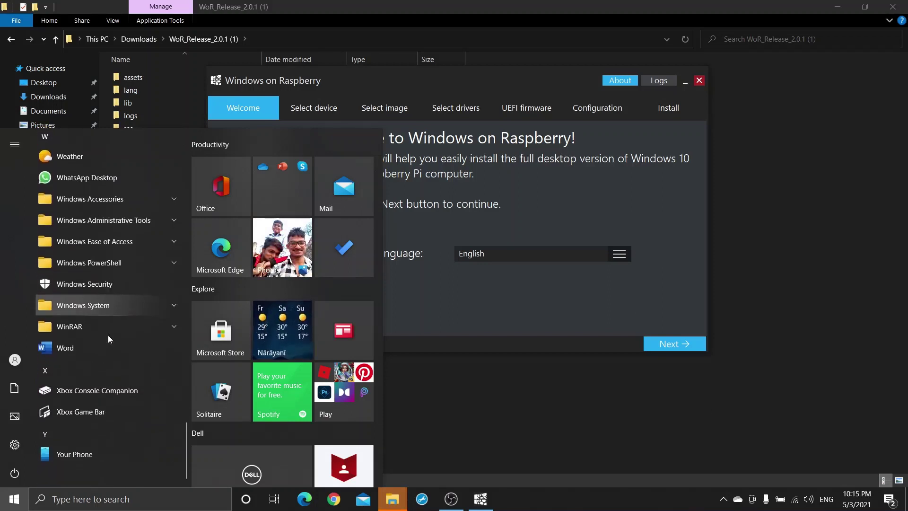
pyautogui.scroll(3, 107, 335)
pyautogui.scroll(5, 108, 335)
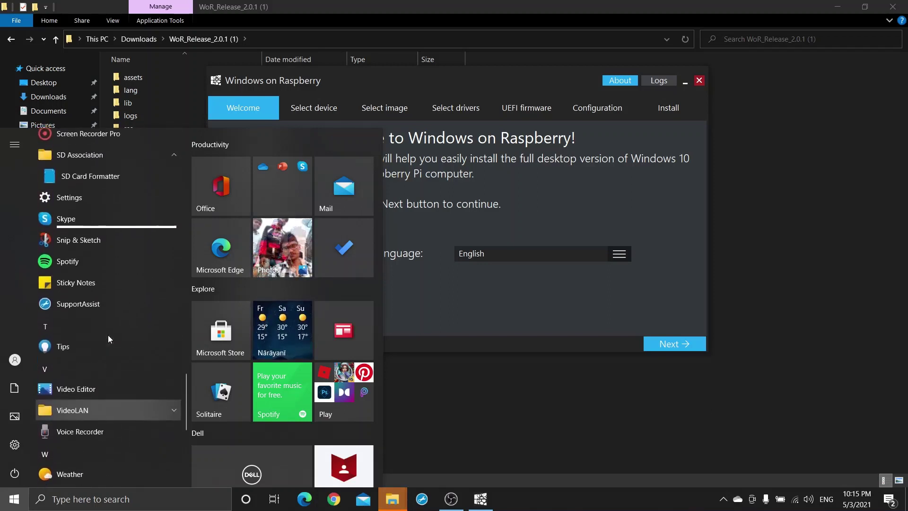
pyautogui.scroll(2, 107, 335)
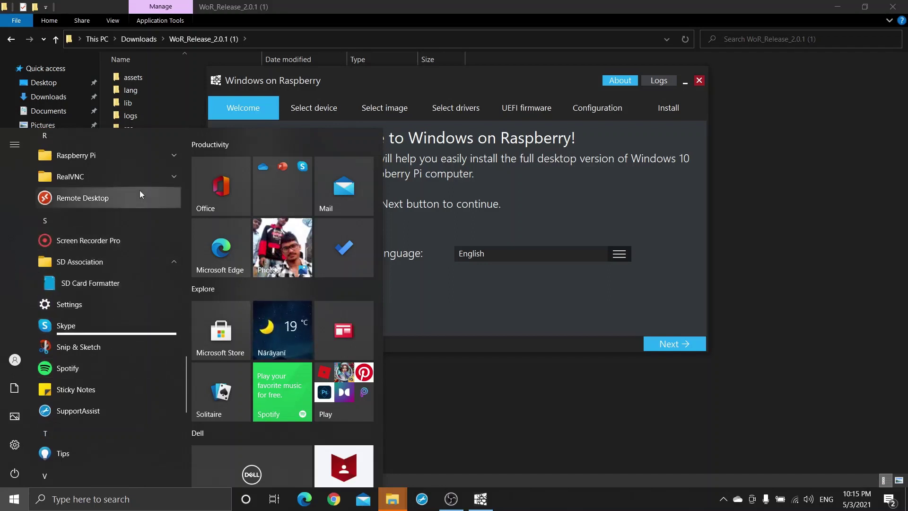
pyautogui.click(144, 161)
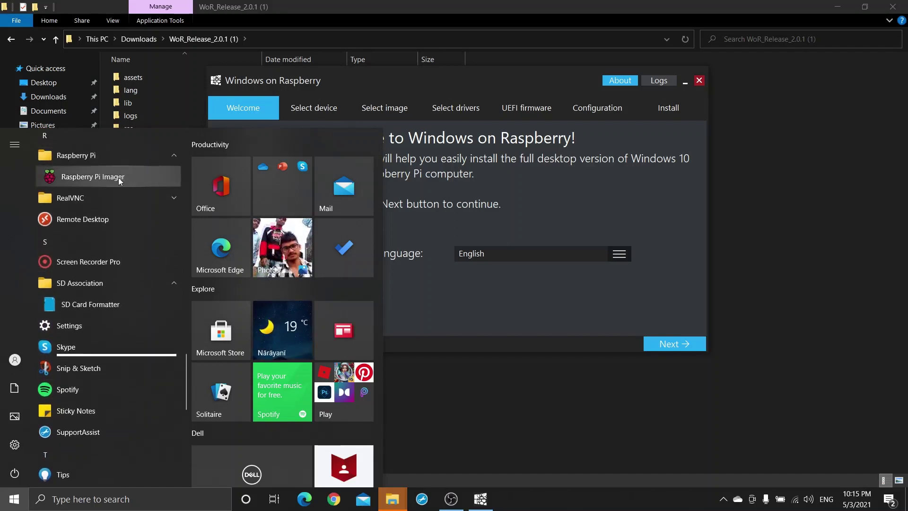
pyautogui.click(118, 177)
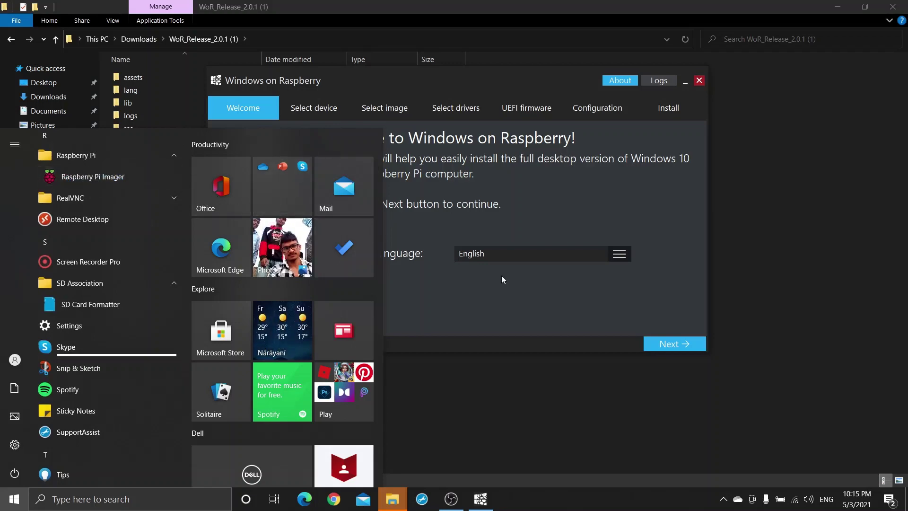
pyautogui.click(552, 251)
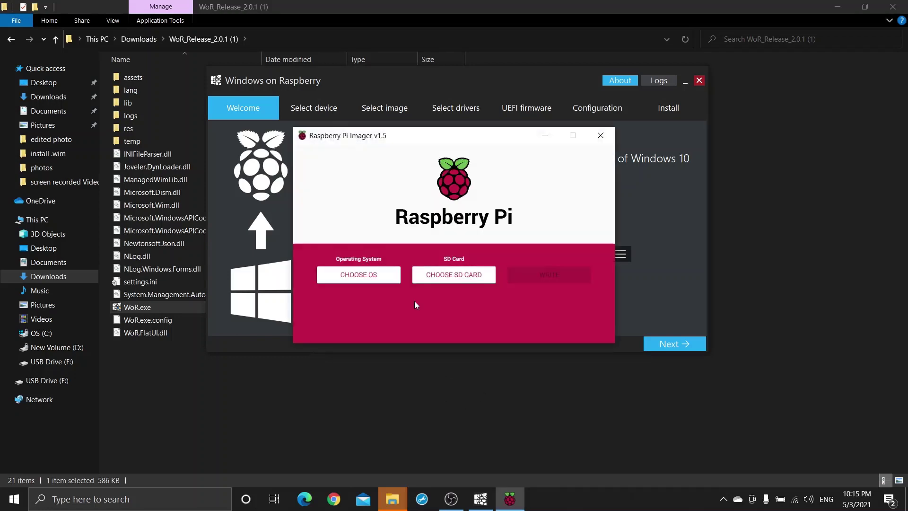
# Erase the Mass Storage Device USB Device as FAT32, accepting the loss of its data, and close Raspberry Pi Imager
pyautogui.click(376, 278)
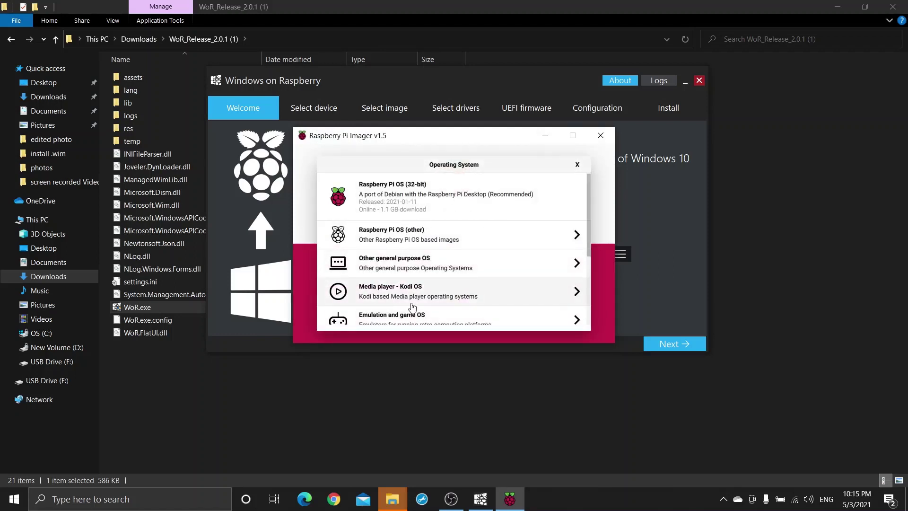
pyautogui.scroll(-3, 412, 307)
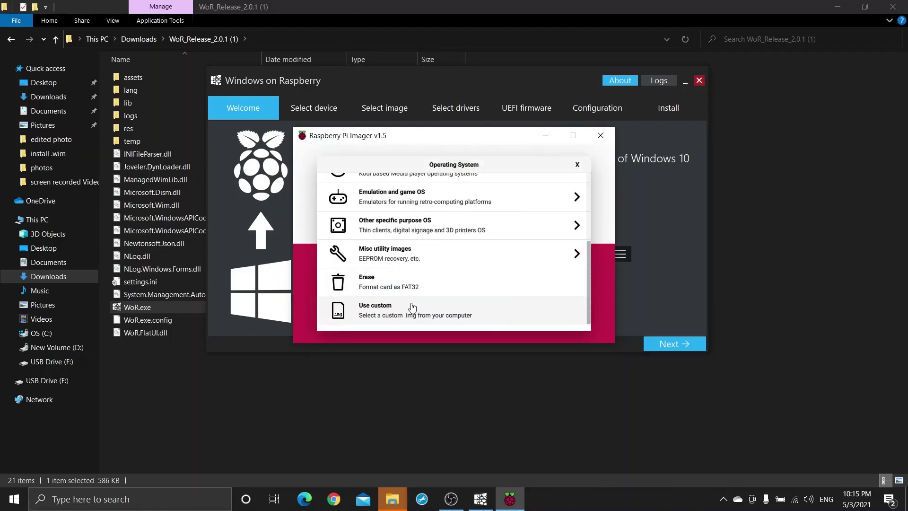
pyautogui.click(365, 284)
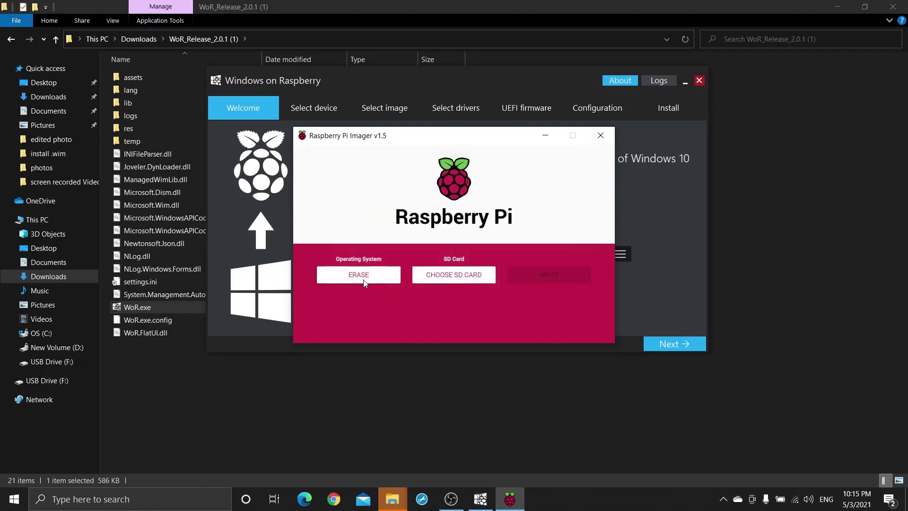
pyautogui.click(439, 280)
pyautogui.click(384, 185)
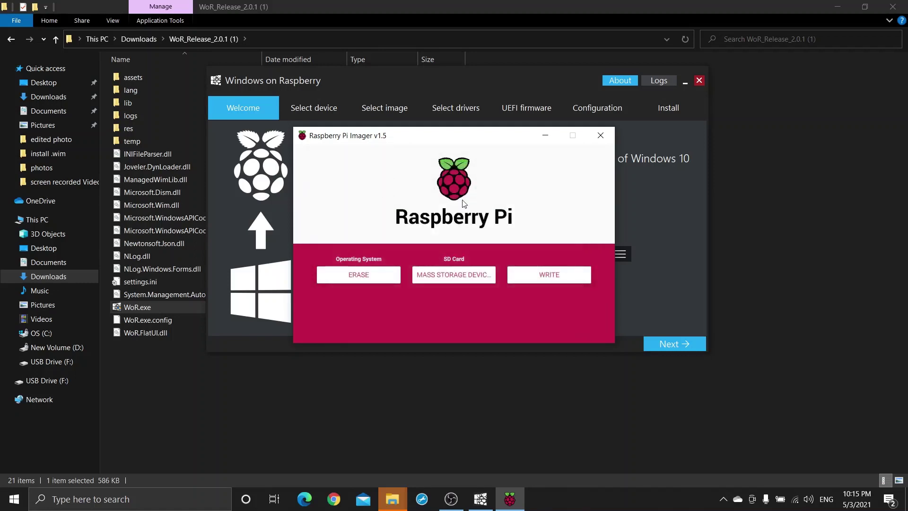
pyautogui.click(572, 275)
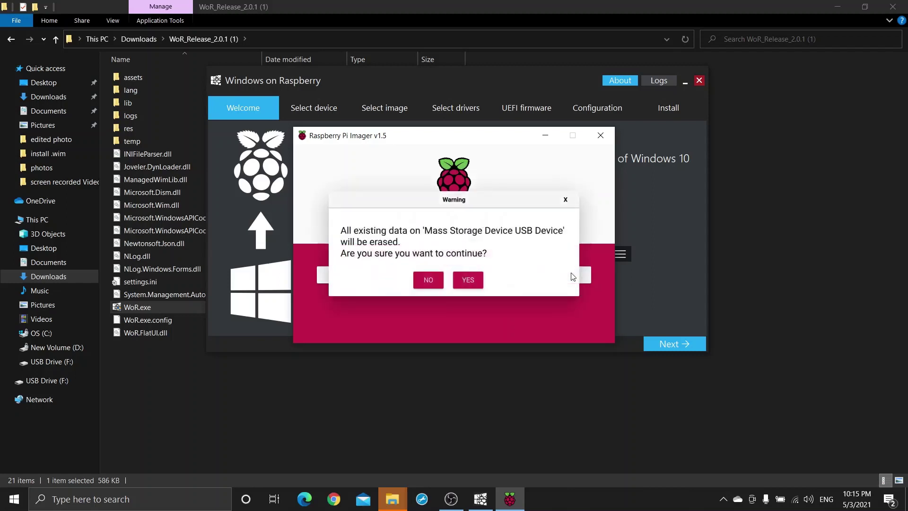
pyautogui.click(468, 280)
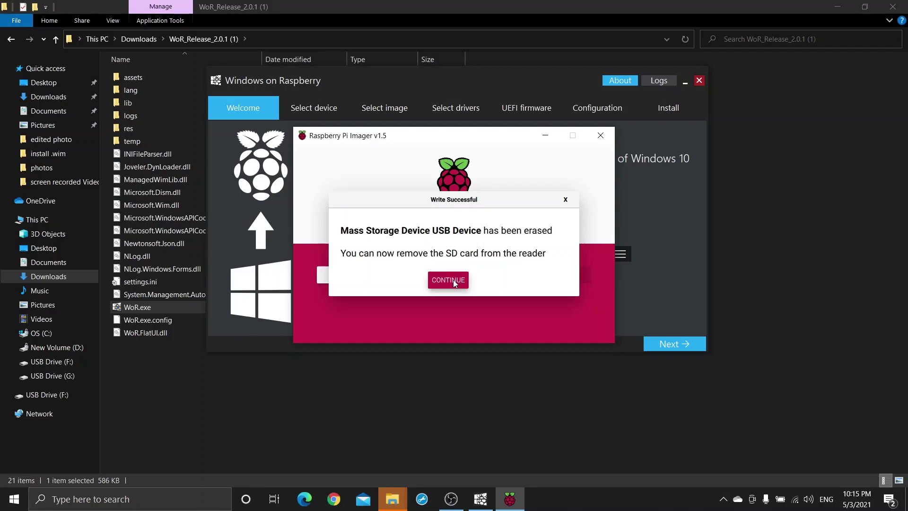
pyautogui.click(448, 280)
pyautogui.click(600, 136)
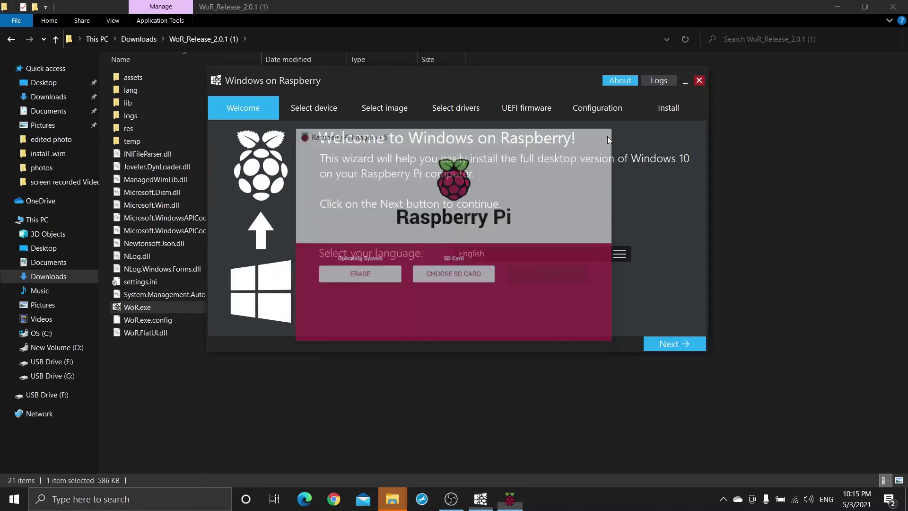
# In the Windows on Raspberry wizard, choose Disk 1 - Mass Storage Device USB Device and Raspberry Pi 4 [ARM64], acknowledge the bootloader warning, and continue
pyautogui.moveTo(397, 78); pyautogui.dragTo(372, 126)
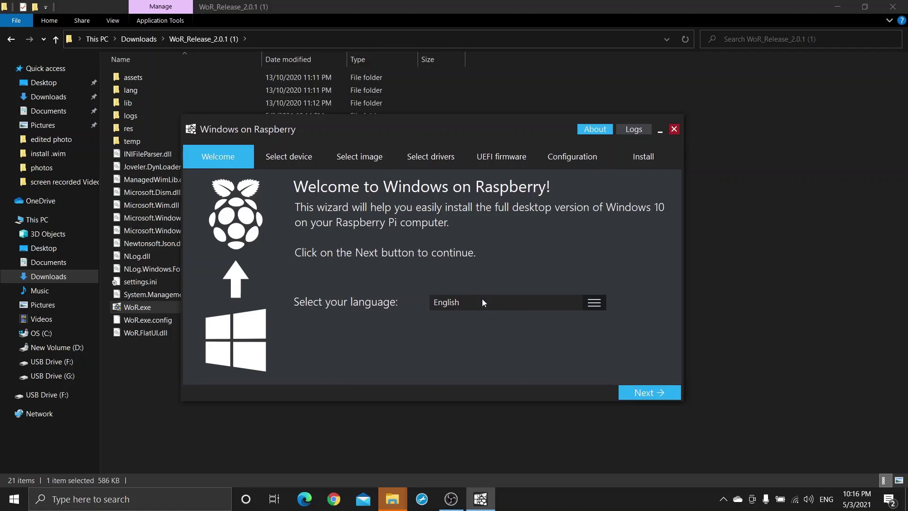
pyautogui.click(646, 396)
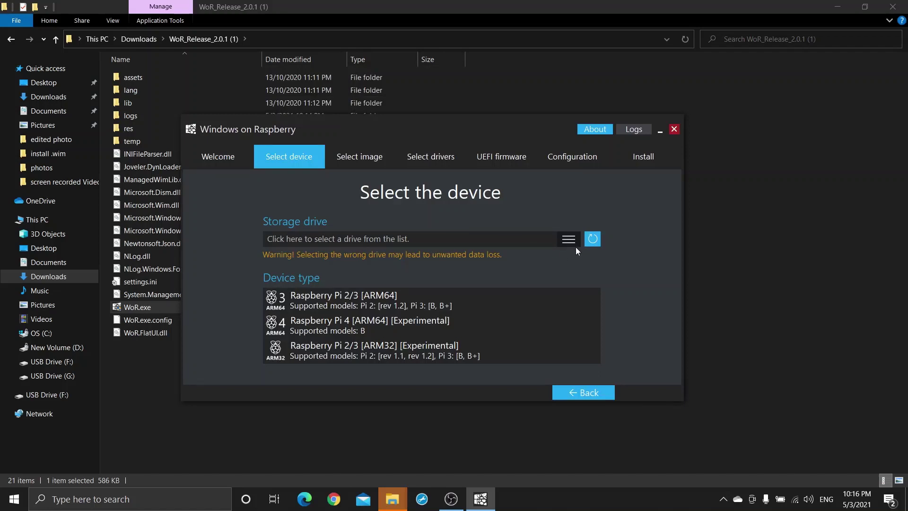
pyautogui.click(547, 239)
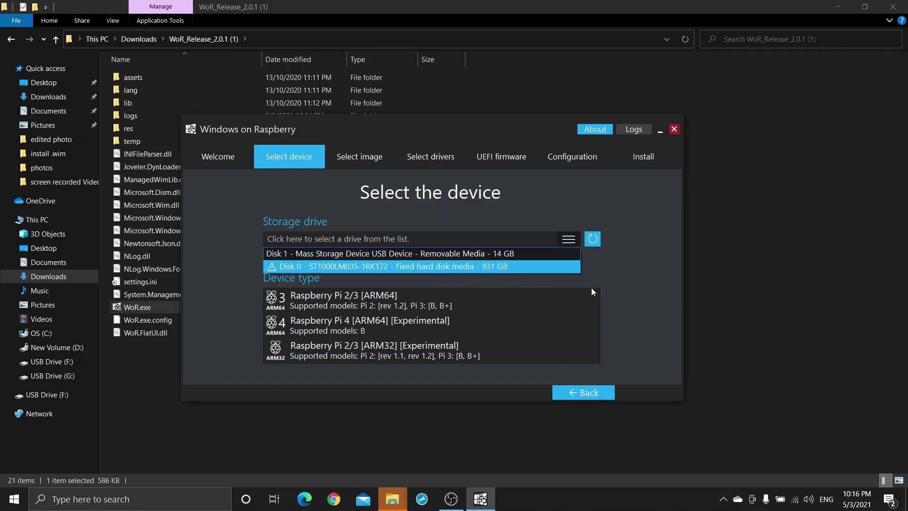
pyautogui.click(501, 258)
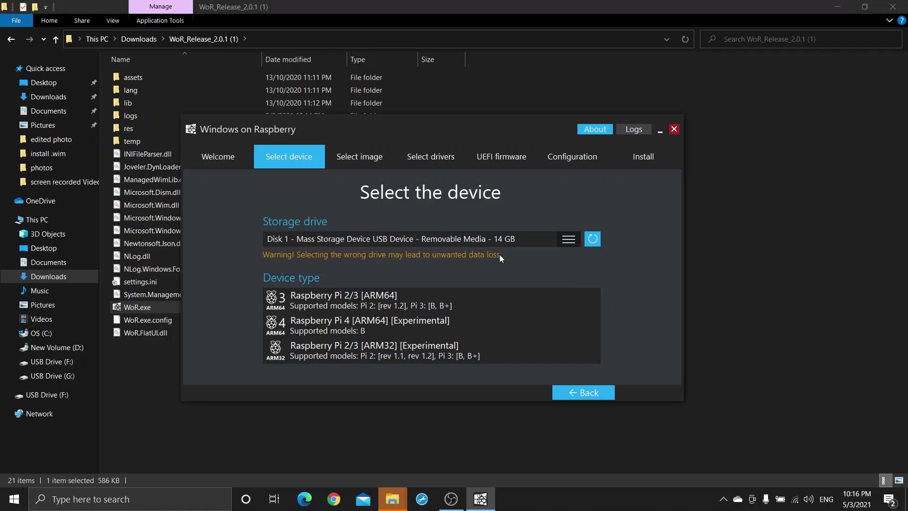
pyautogui.click(363, 318)
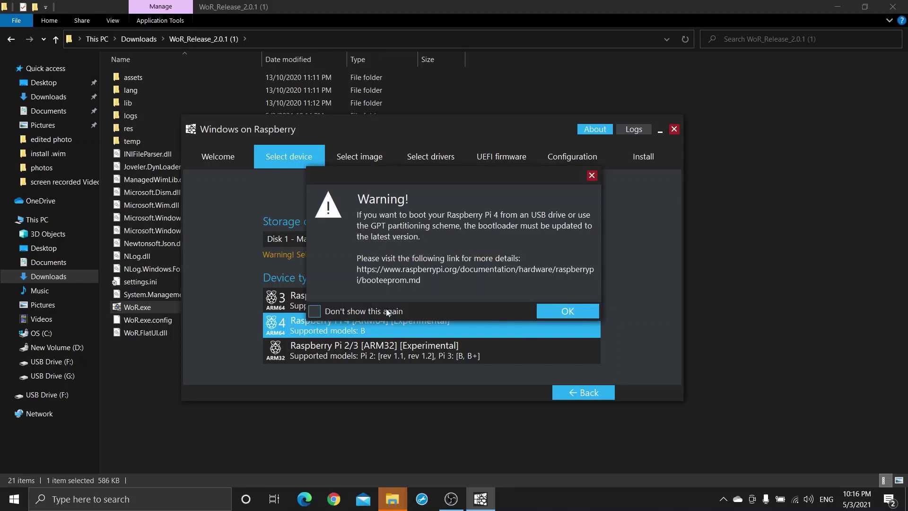
pyautogui.click(567, 312)
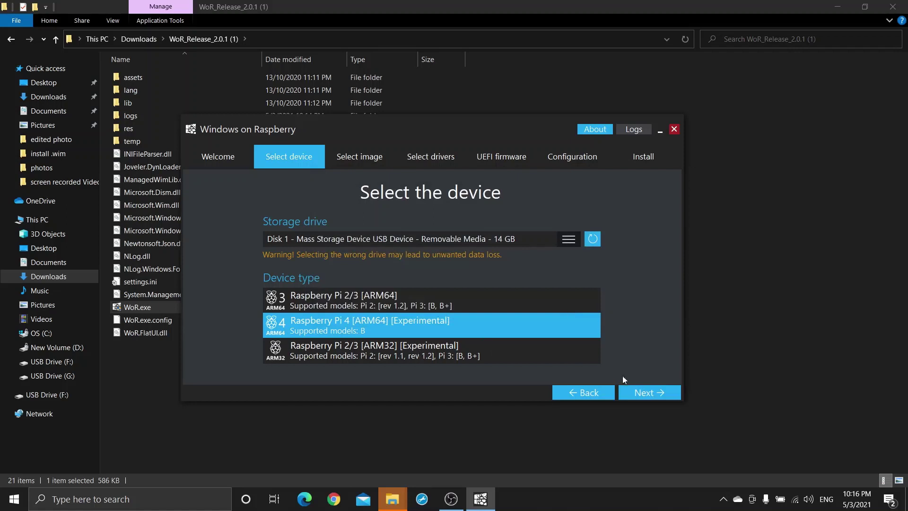
pyautogui.click(638, 393)
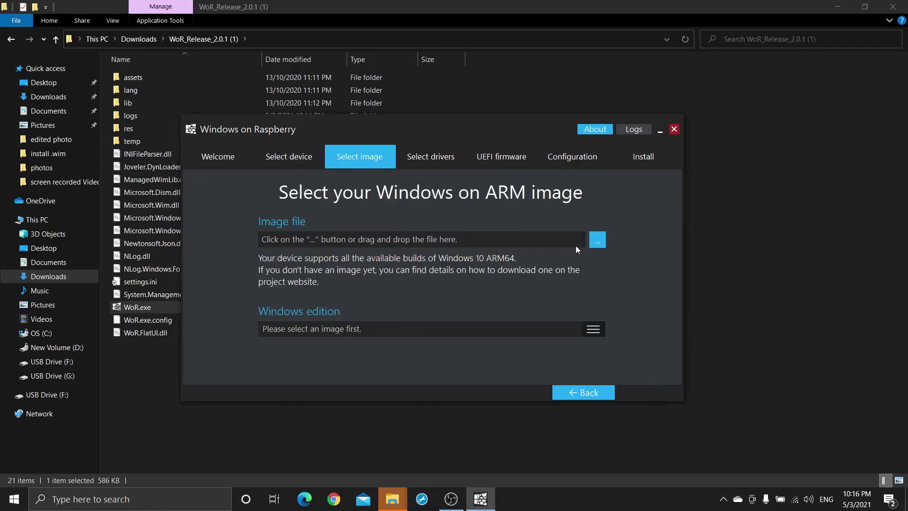
# Load the 21327.1000 ISO from Downloads as the Windows on ARM image, keep the Windows 10 Home edition, and continue to driver selection
pyautogui.click(596, 240)
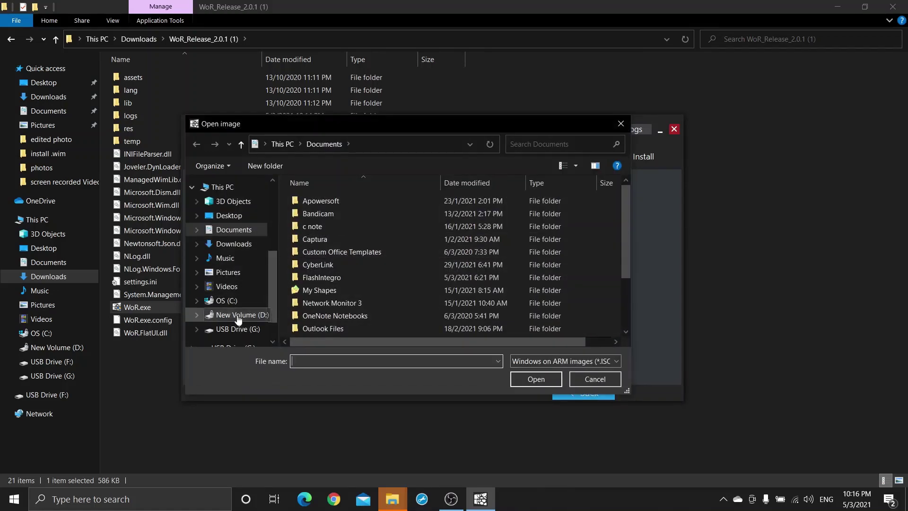
pyautogui.click(233, 244)
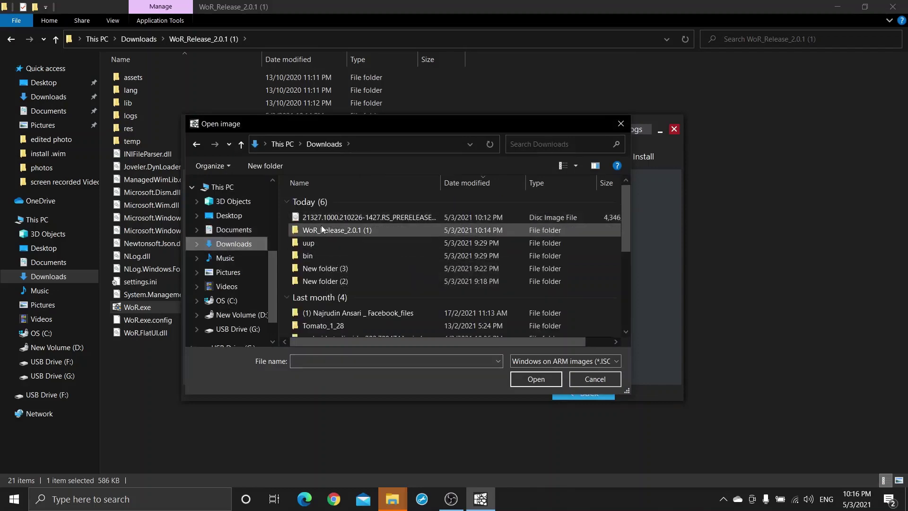
pyautogui.doubleClick(462, 218)
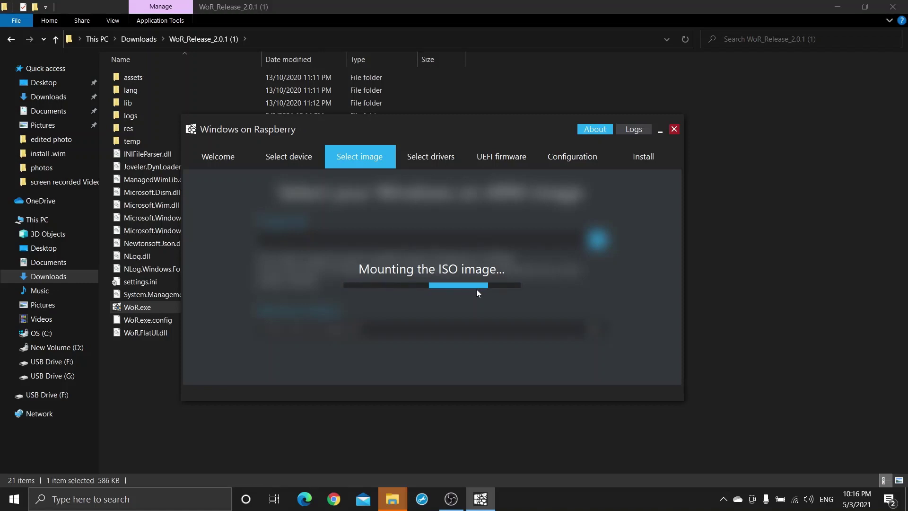
pyautogui.moveTo(456, 507)
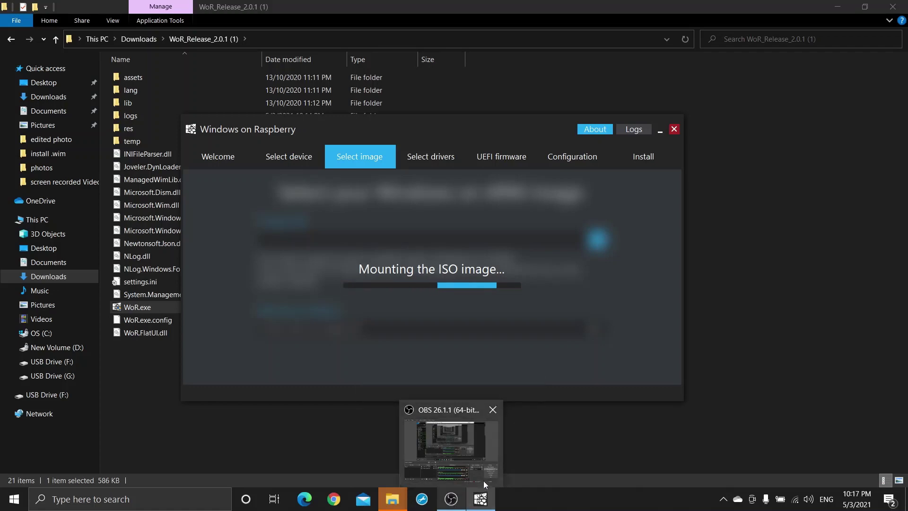
pyautogui.moveTo(482, 467)
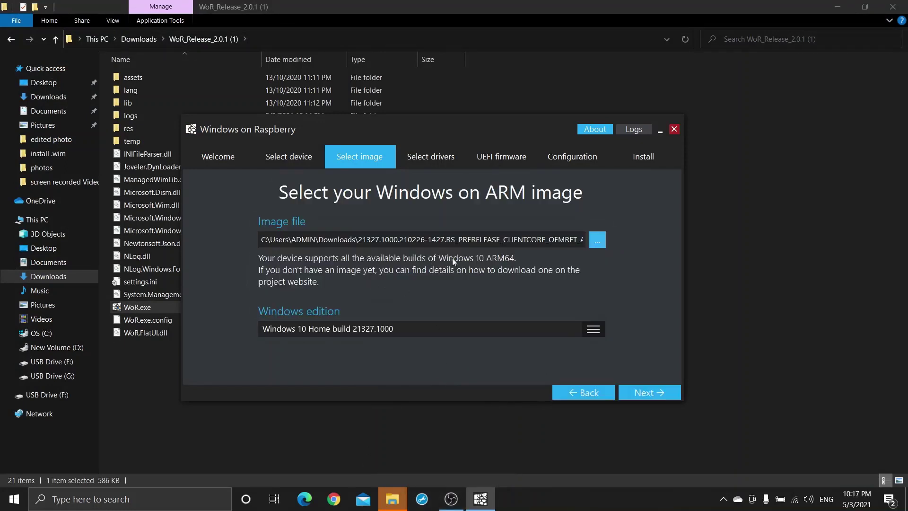
pyautogui.click(642, 395)
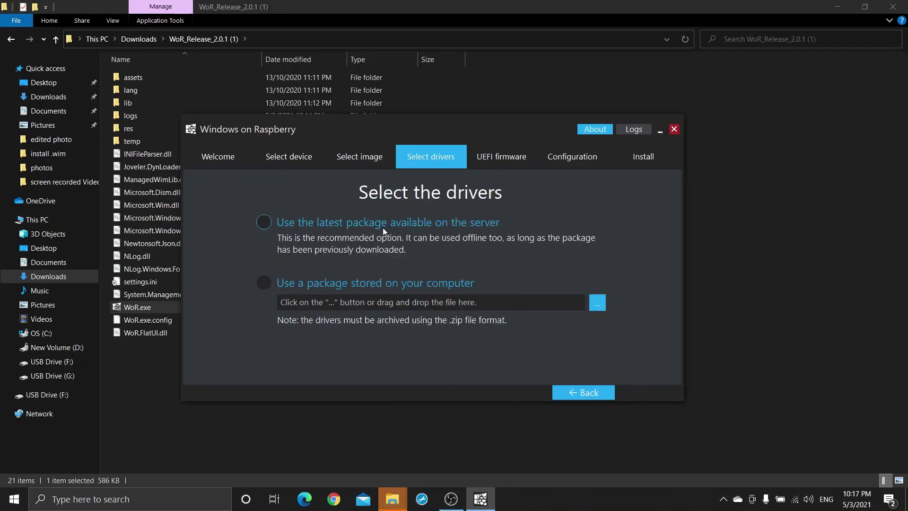
# Choose the latest driver package available on the server and accept its license agreement
pyautogui.click(267, 222)
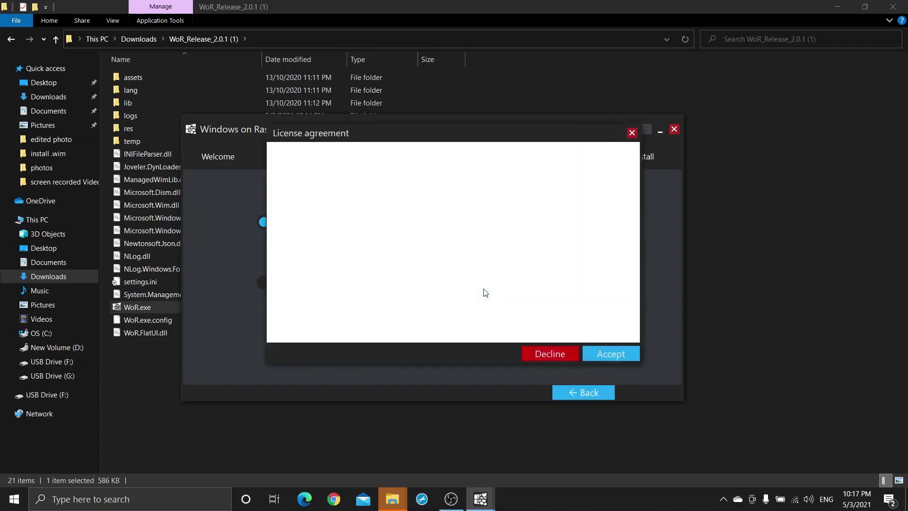
pyautogui.scroll(-5, 541, 293)
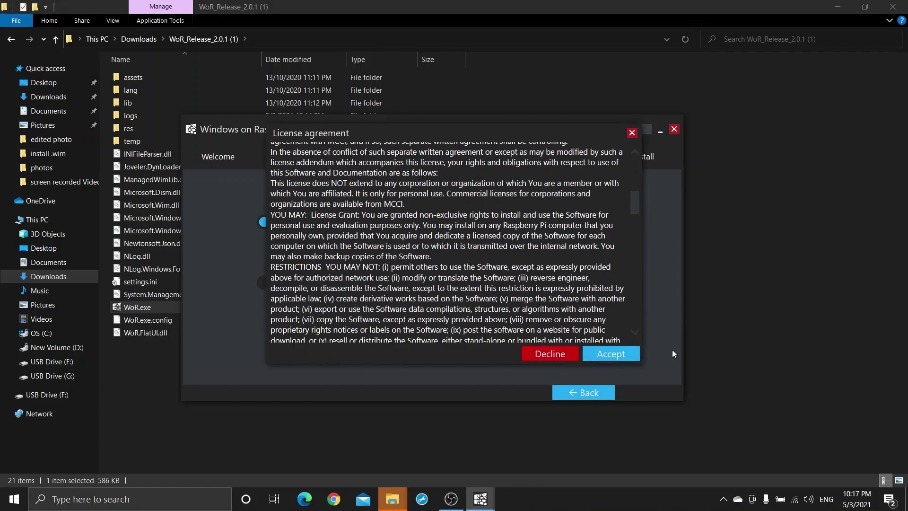
pyautogui.click(629, 357)
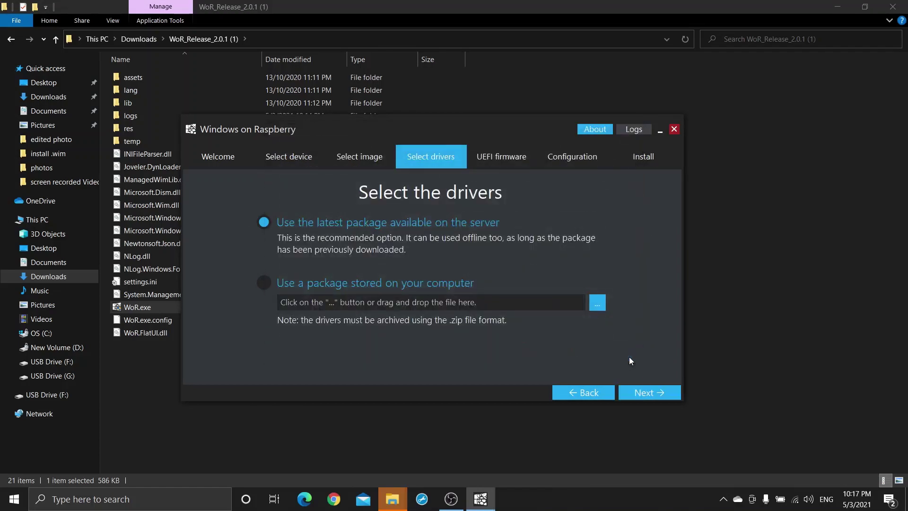
# Continue to the UEFI firmware selection, choose the latest firmware available on the server, and proceed to the configuration
pyautogui.click(660, 396)
pyautogui.click(264, 222)
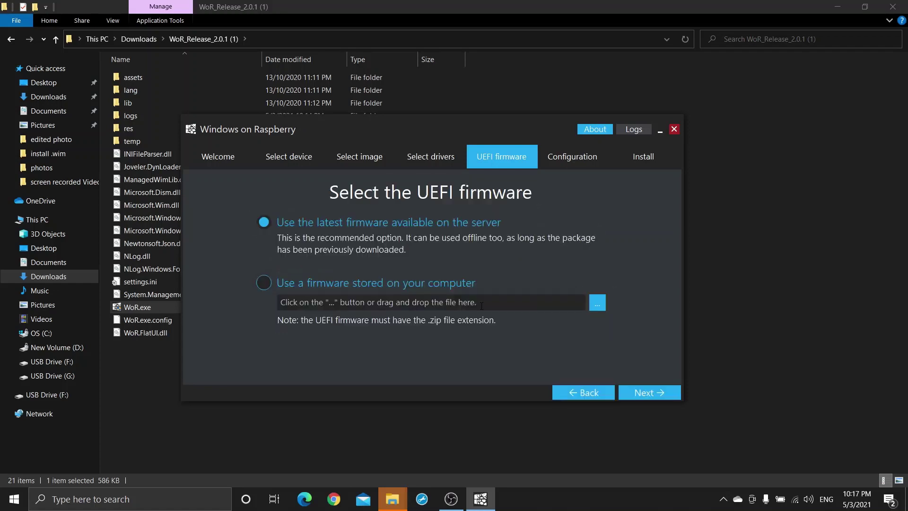
pyautogui.click(651, 393)
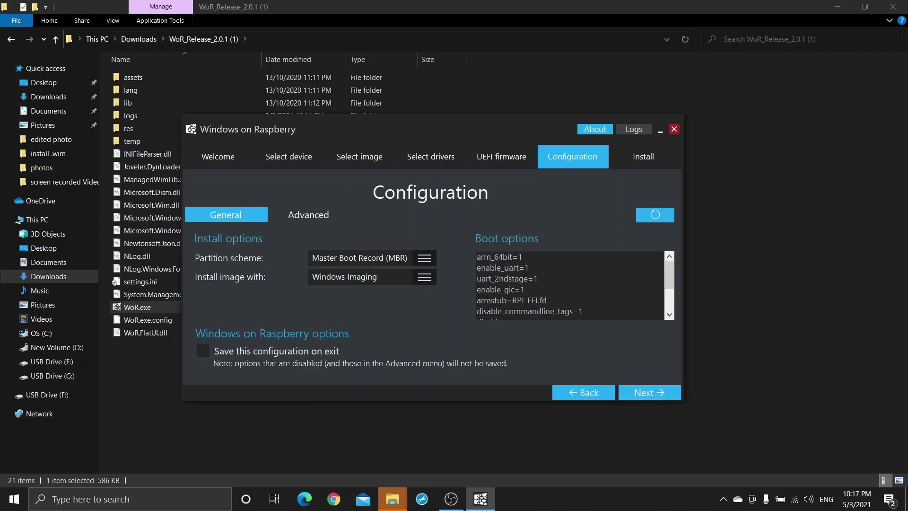
# Keep the default MBR and Windows Imaging configuration, install Windows 10 Home build 21327.1000 onto Disk 1, and finish the wizard
pyautogui.click(639, 397)
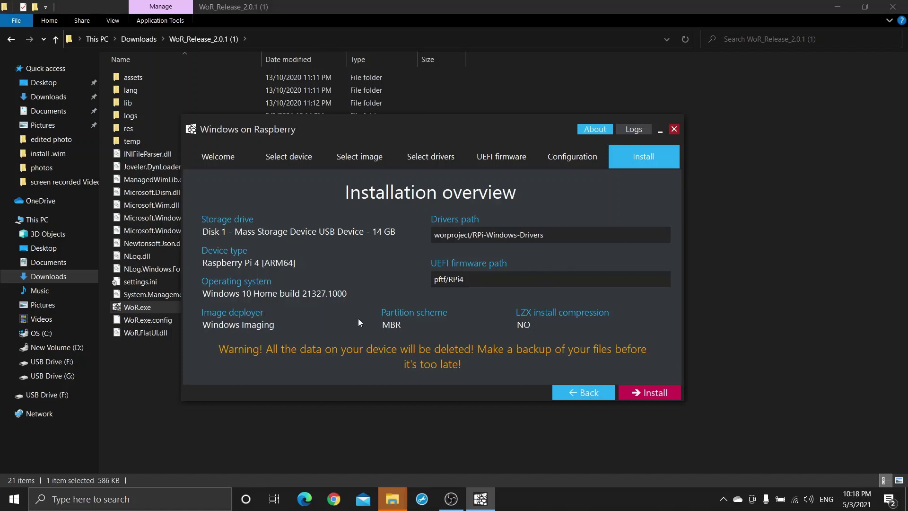
pyautogui.click(647, 394)
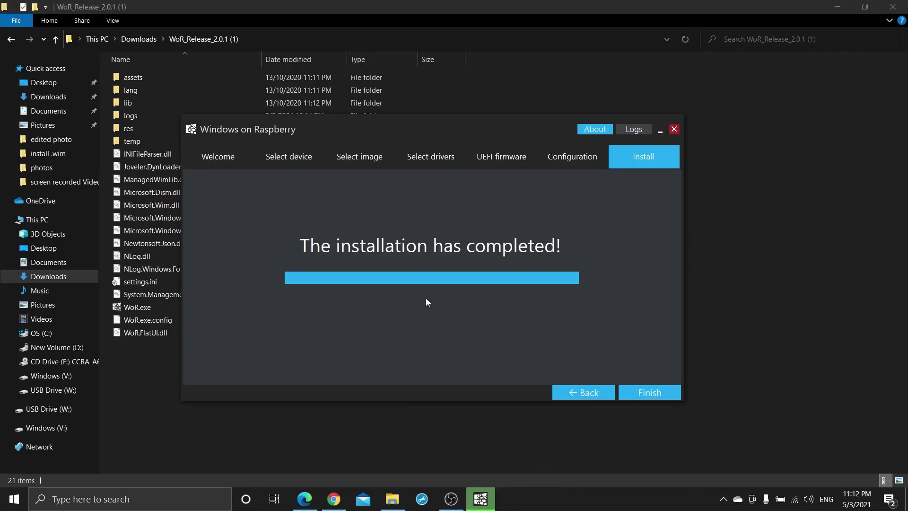
pyautogui.click(642, 390)
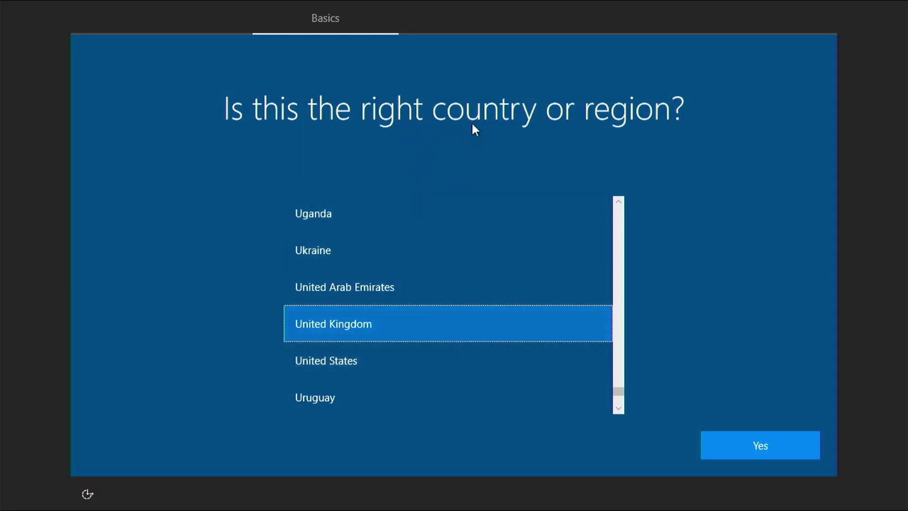
# Set the country or region to Nepal in Windows setup and confirm it
pyautogui.scroll(4, 382, 303)
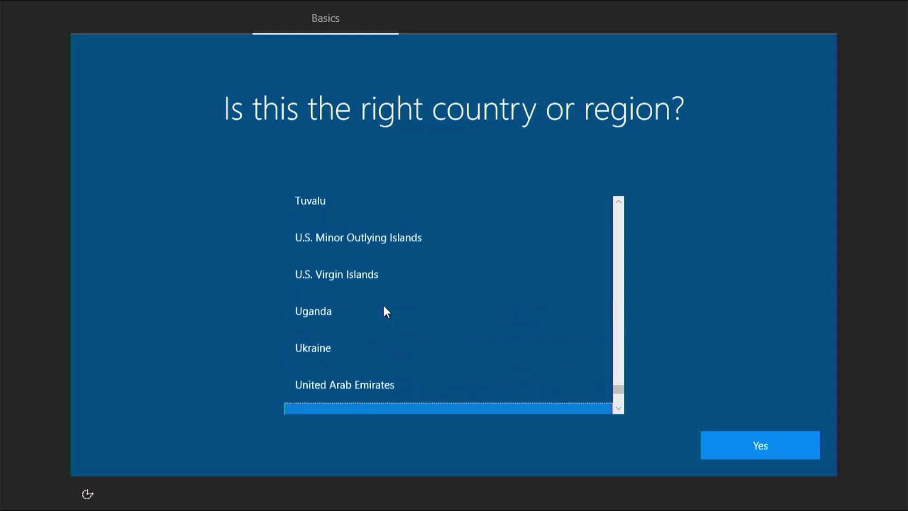
pyautogui.scroll(11, 382, 305)
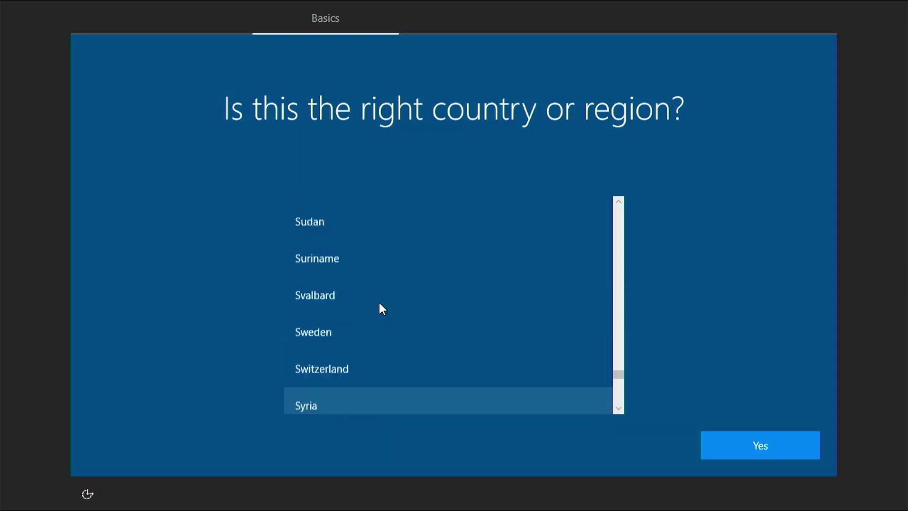
pyautogui.scroll(7, 382, 305)
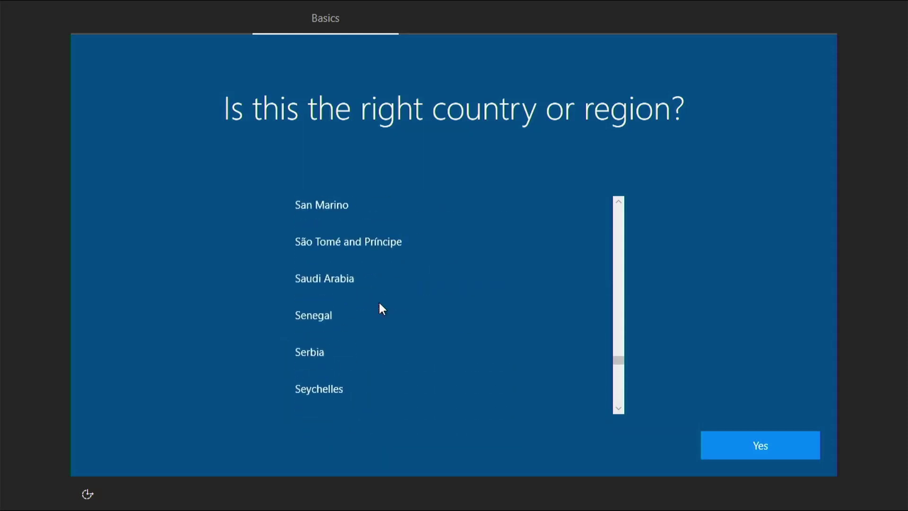
pyautogui.scroll(10, 381, 306)
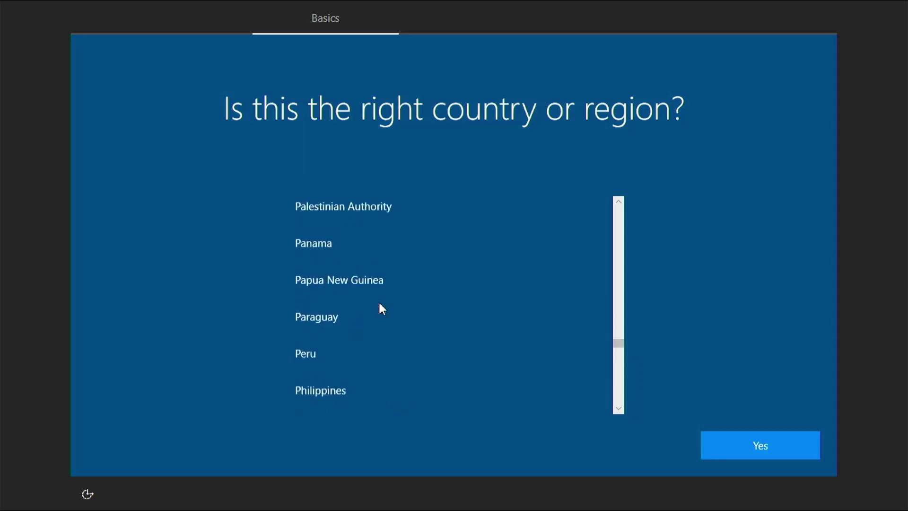
pyautogui.scroll(6, 381, 308)
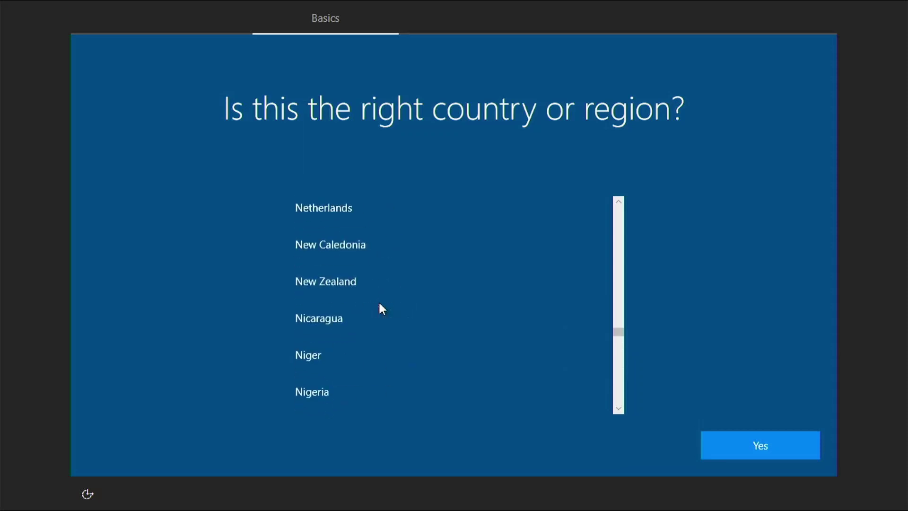
pyautogui.scroll(1, 372, 312)
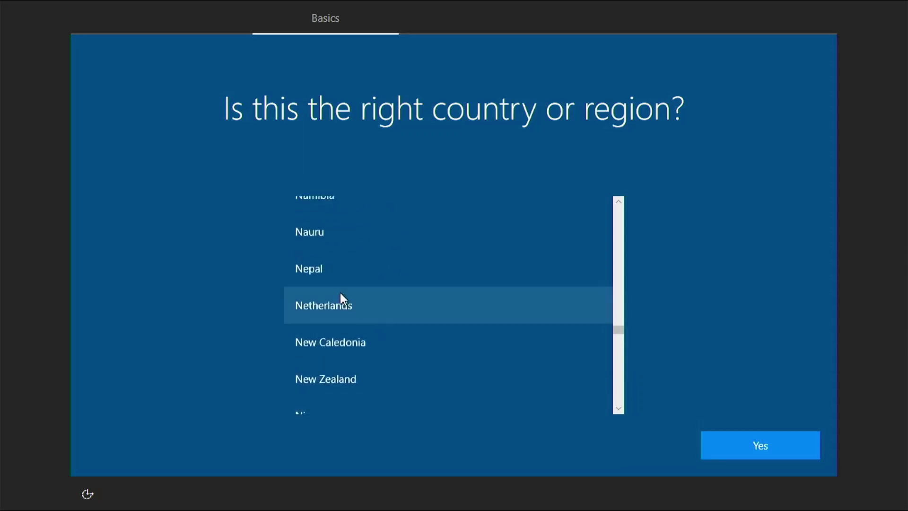
pyautogui.click(335, 276)
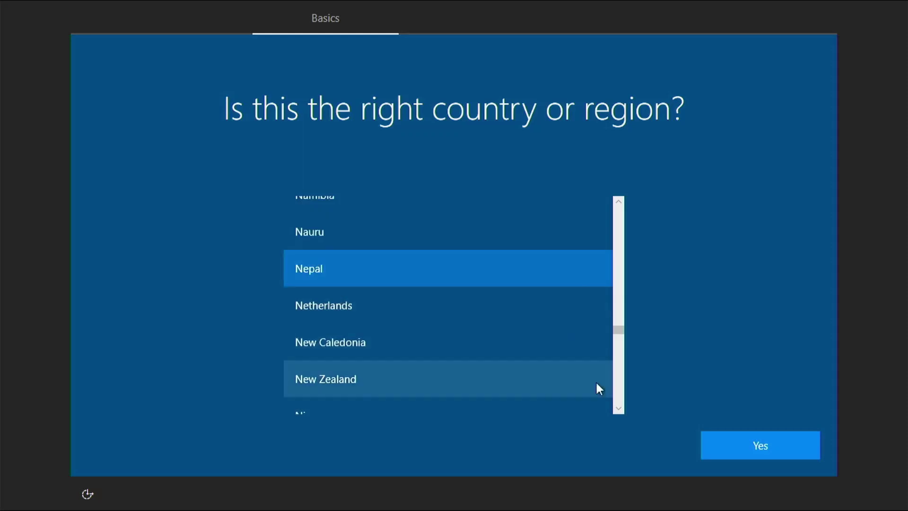
pyautogui.click(717, 436)
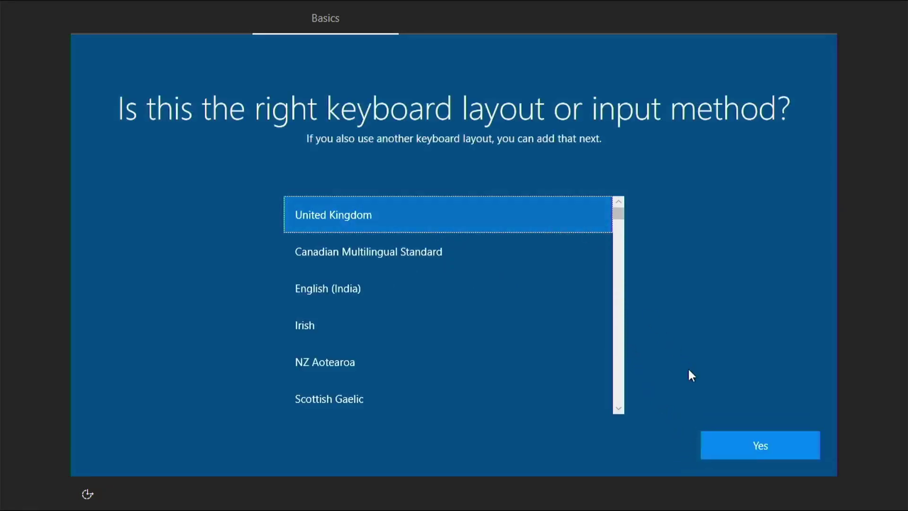
# Keep the United Kingdom keyboard layout and skip adding a second layout
pyautogui.click(753, 446)
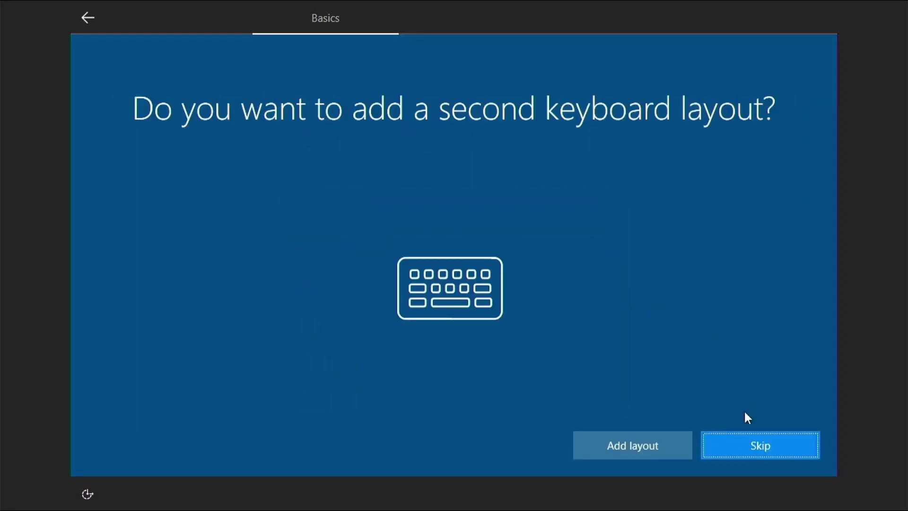
pyautogui.click(743, 444)
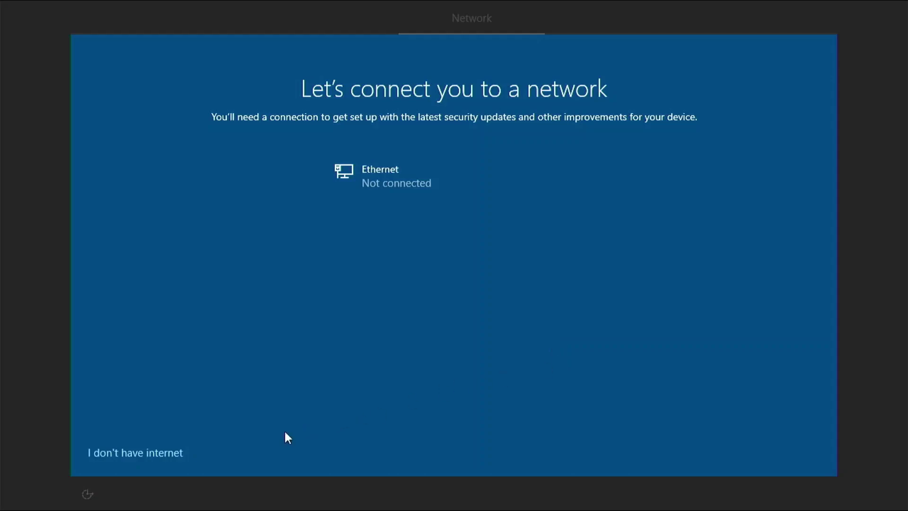
# Continue with the limited setup without an internet connection and accept the Microsoft licence agreement
pyautogui.click(115, 455)
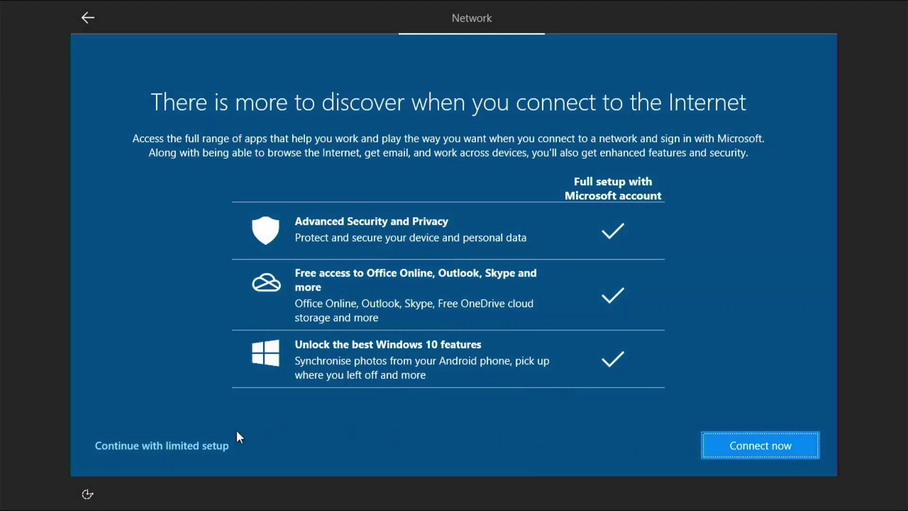
pyautogui.click(157, 448)
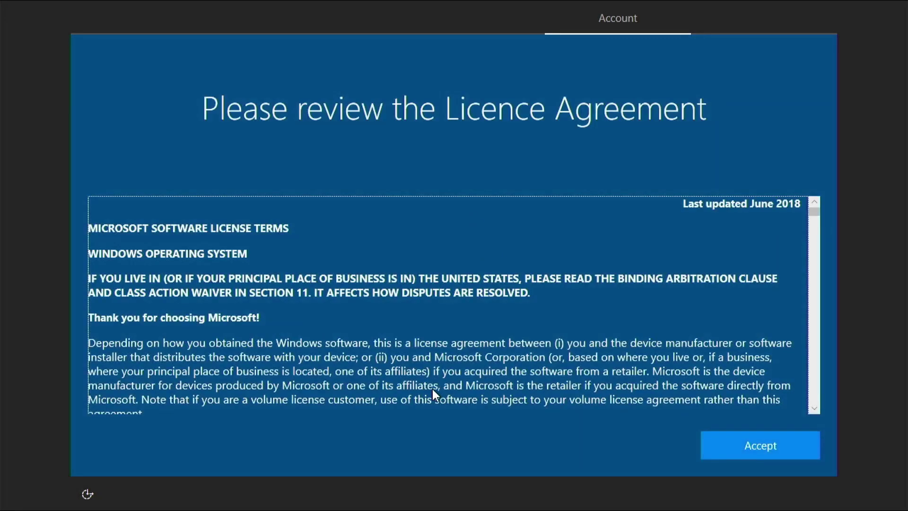
pyautogui.click(719, 454)
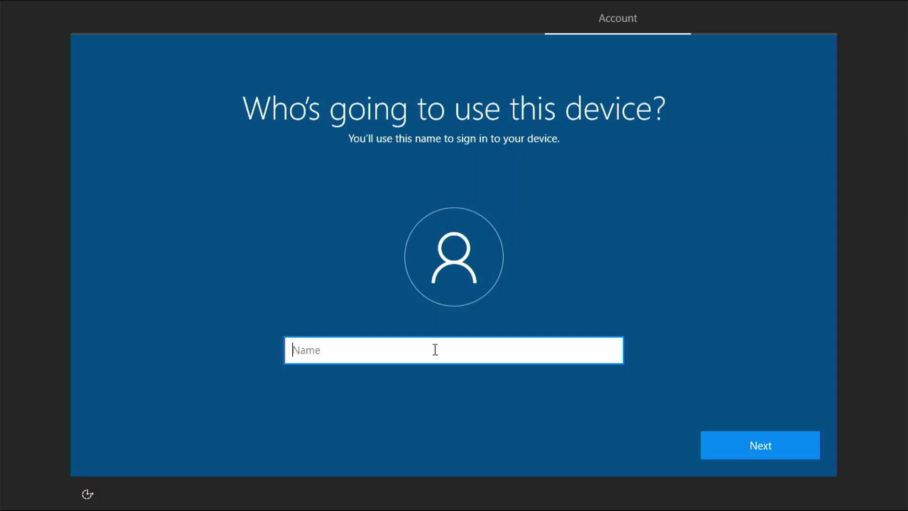
# Enter the user's name for the local account and continue with the password left blank
pyautogui.write('najrudin')
pyautogui.click(726, 447)
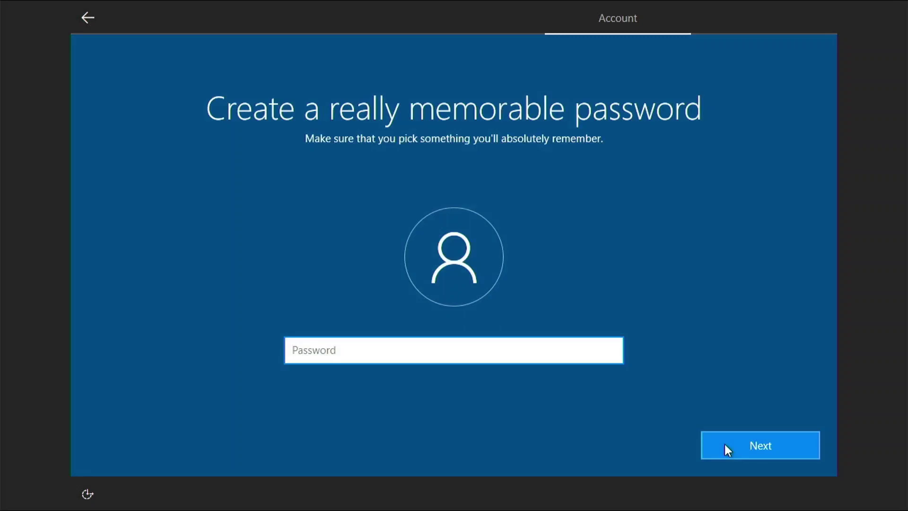
pyautogui.click(726, 444)
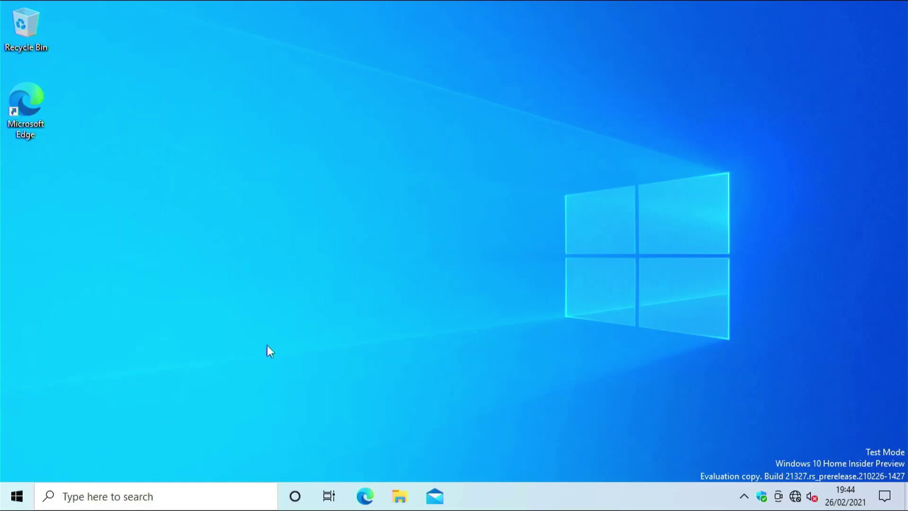
# Open the Start menu on the newly installed Windows desktop
pyautogui.press('super')
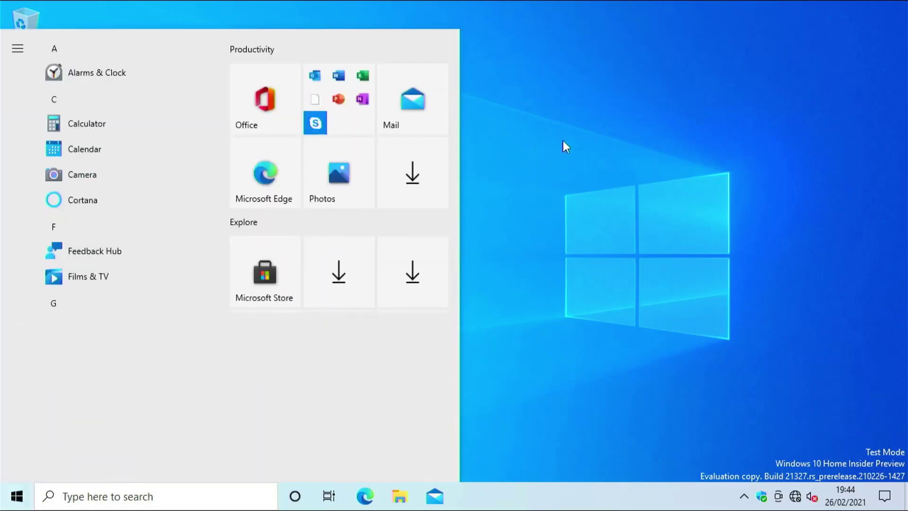